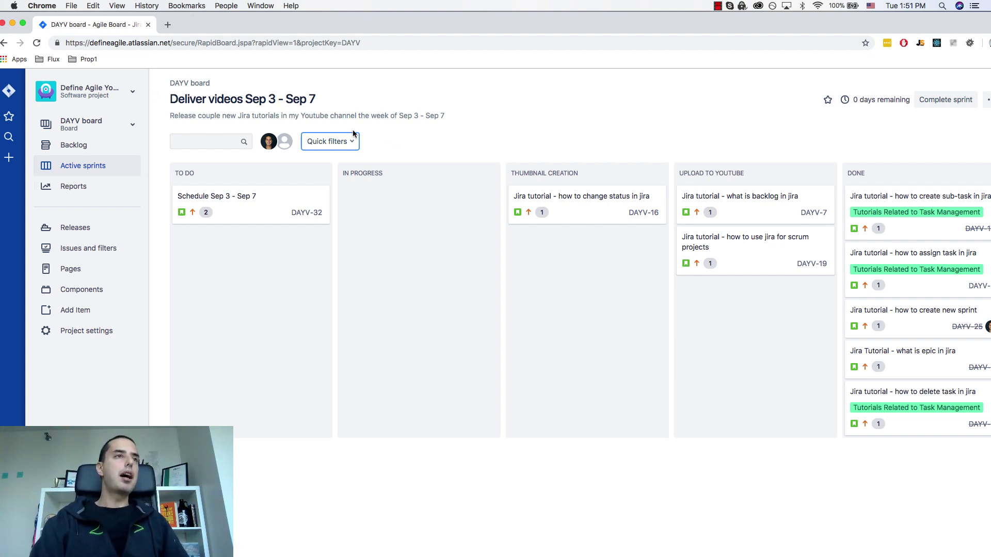
Try the Issues in Progress, Only My Issues and Recently Updated quick filters, then clear each.
left_click(347, 144)
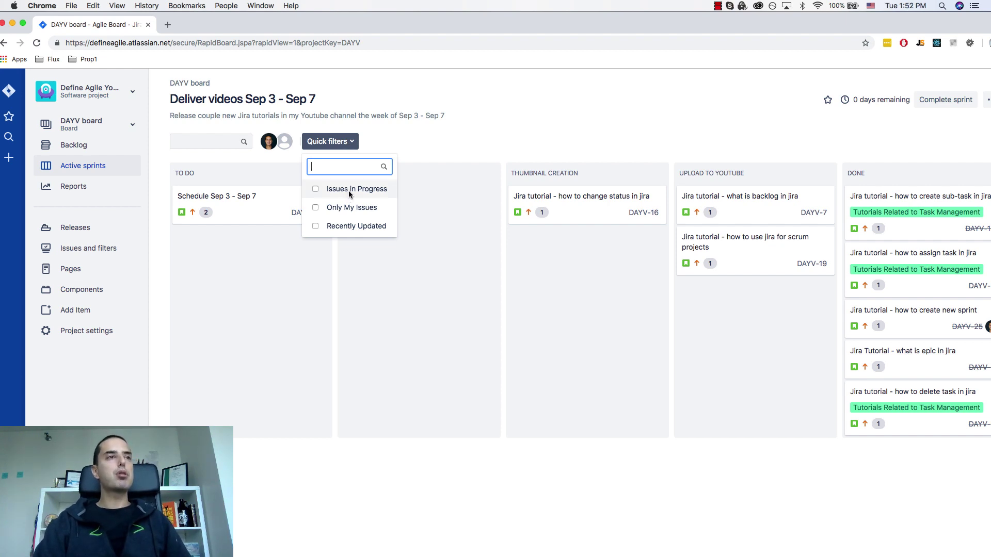
left_click(315, 189)
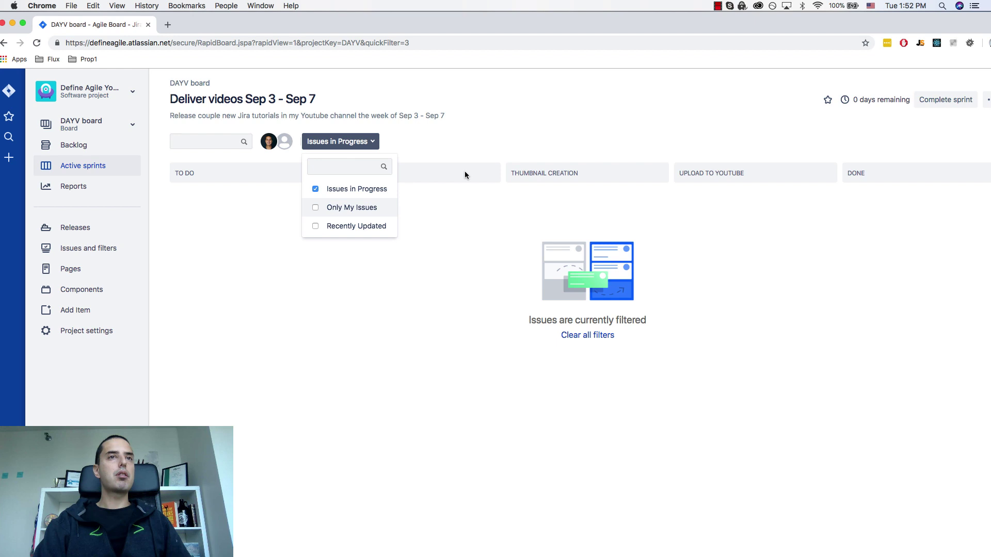
left_click(316, 189)
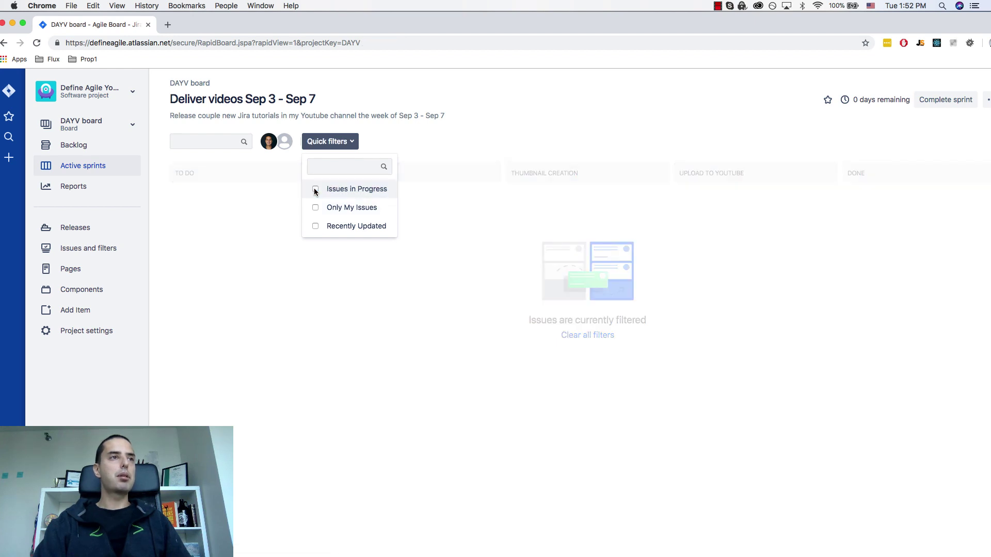
left_click(315, 209)
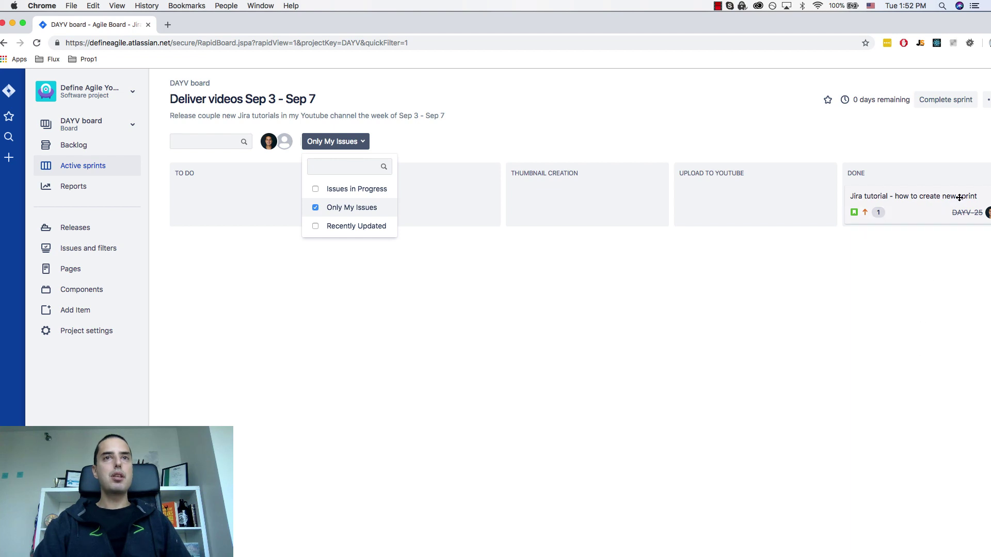
left_click(314, 207)
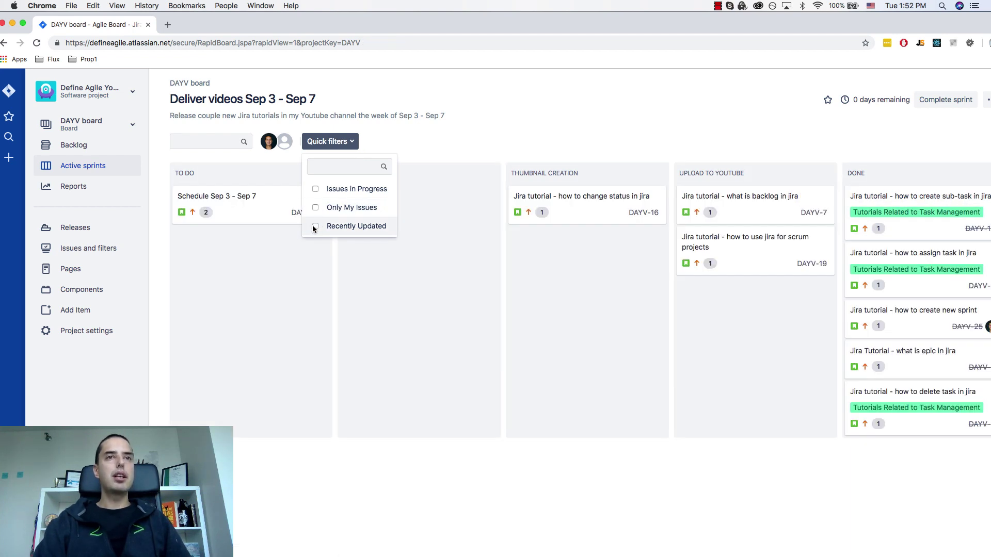
left_click(313, 227)
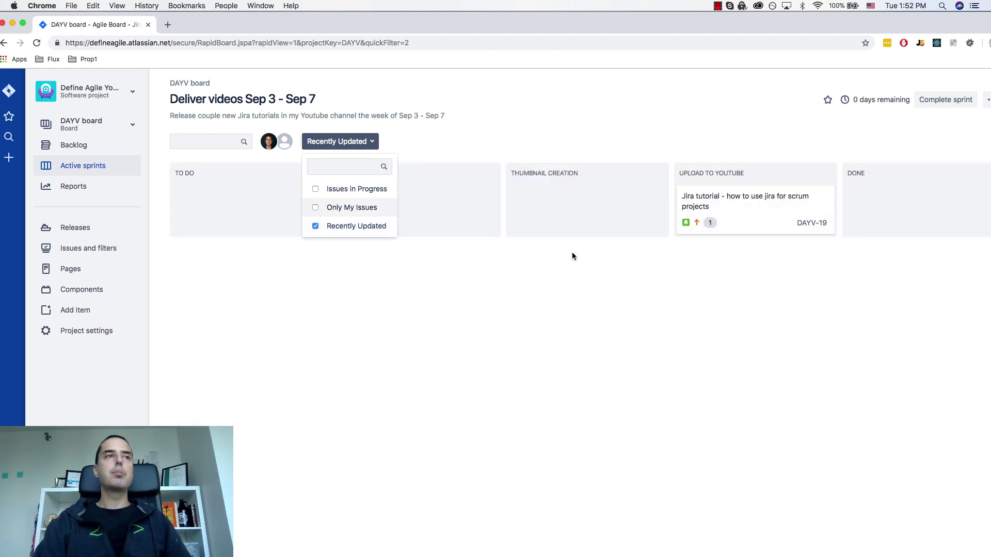
left_click(315, 226)
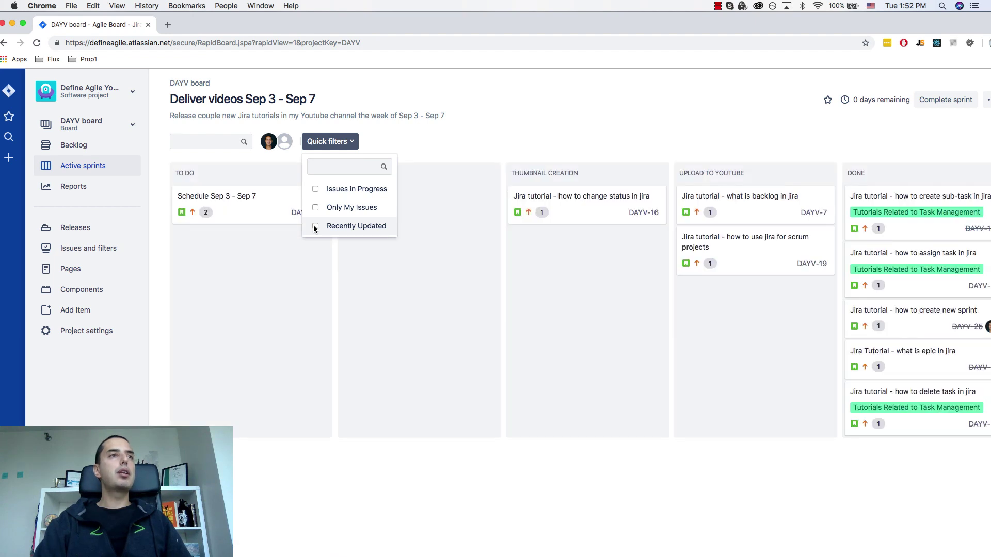
left_click(349, 144)
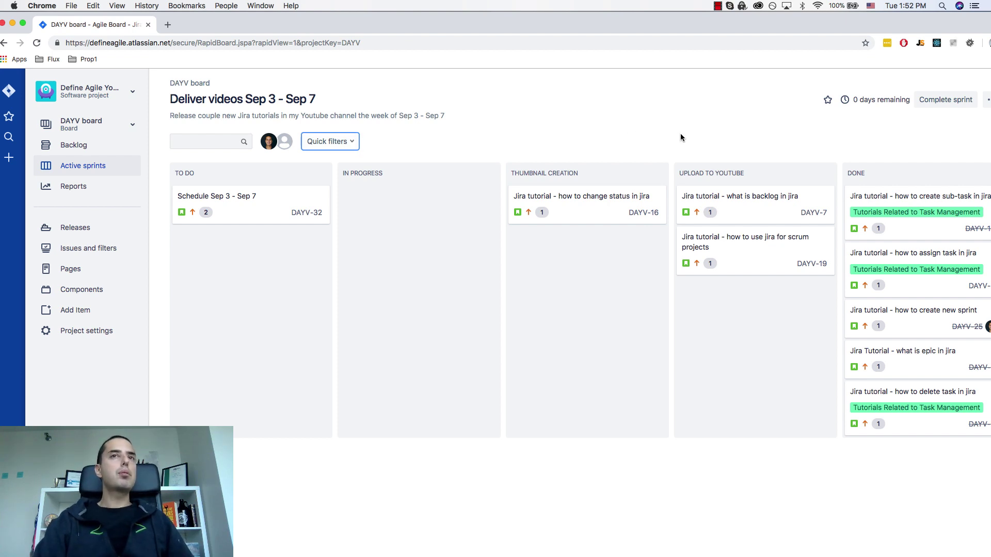
Make Chrome full screen and open the DAYV board settings on the General and filter page.
left_click_drag(725, 25, 747, 27)
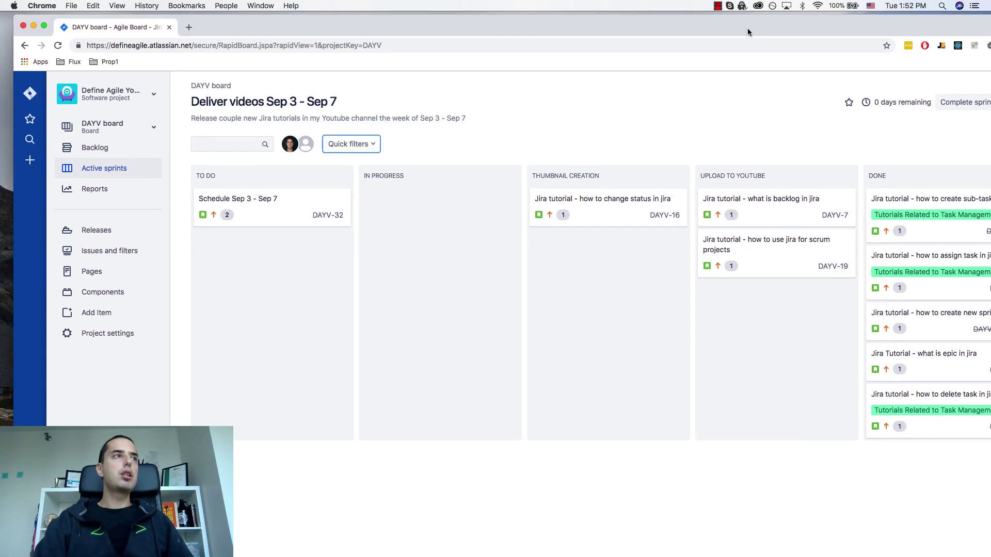
left_click(44, 26)
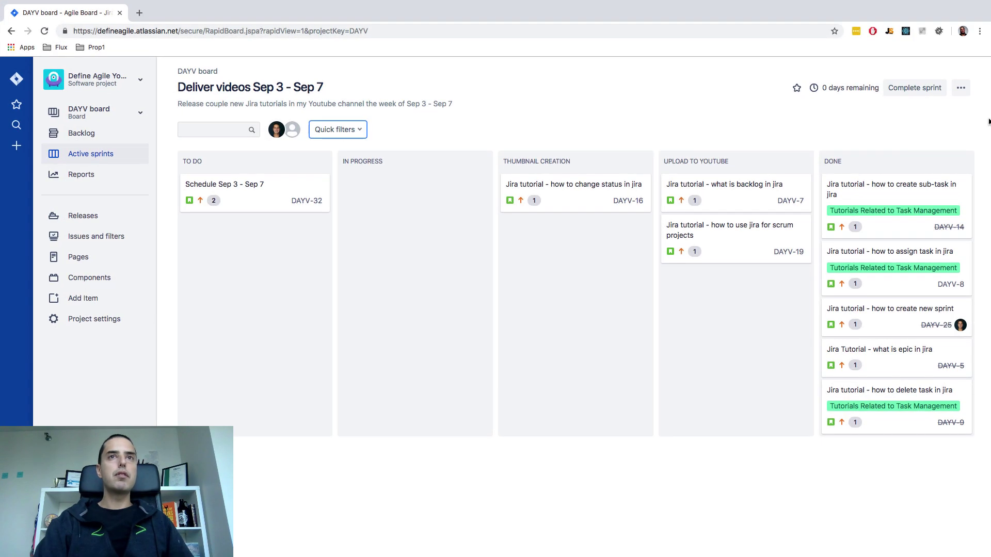
left_click(961, 90)
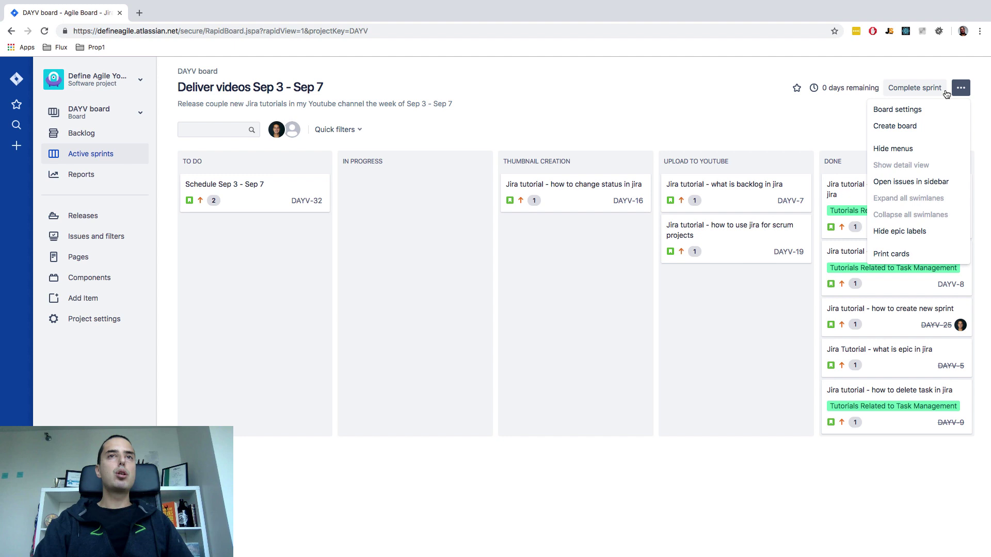
left_click(911, 113)
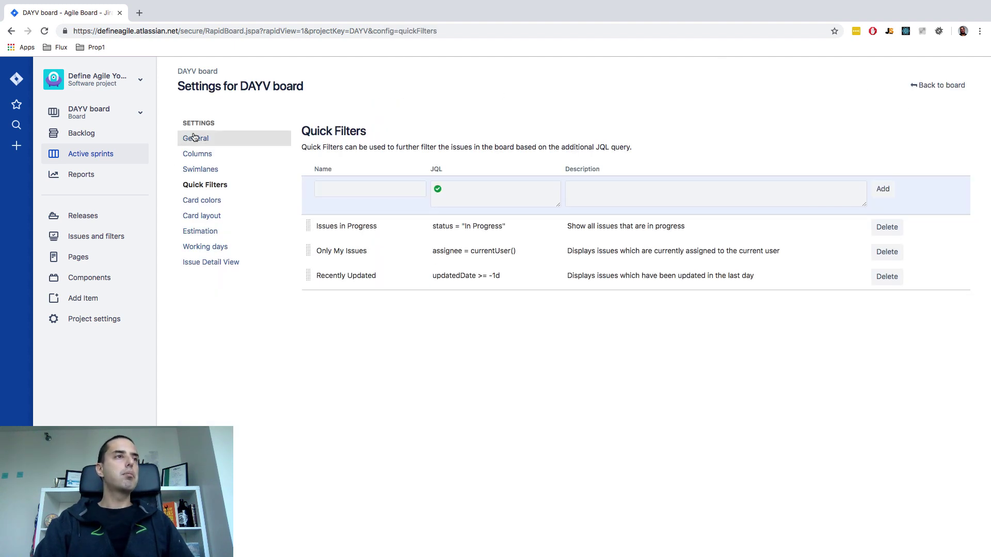
left_click(194, 138)
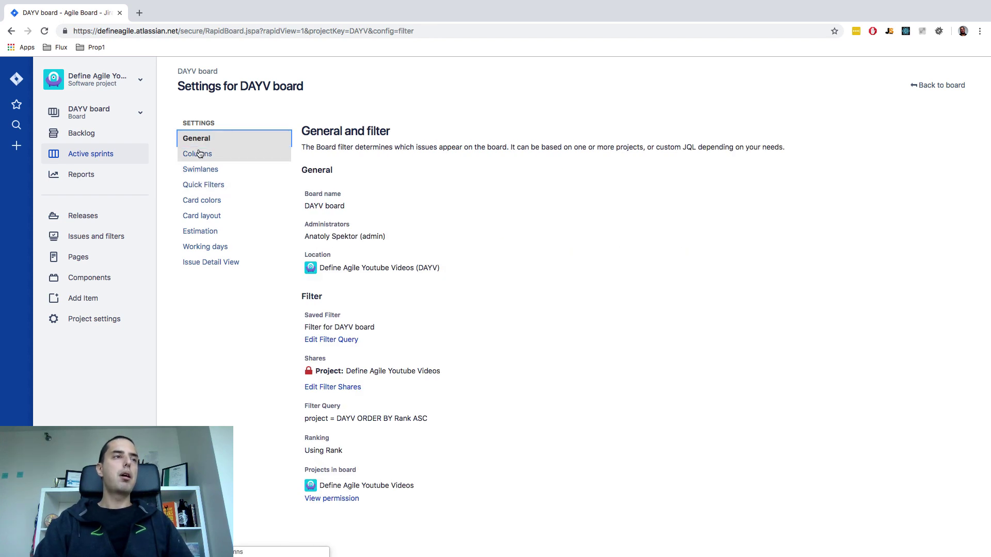
Switch the board settings to Quick Filters, showing the three existing filters and their JQL.
left_click(209, 187)
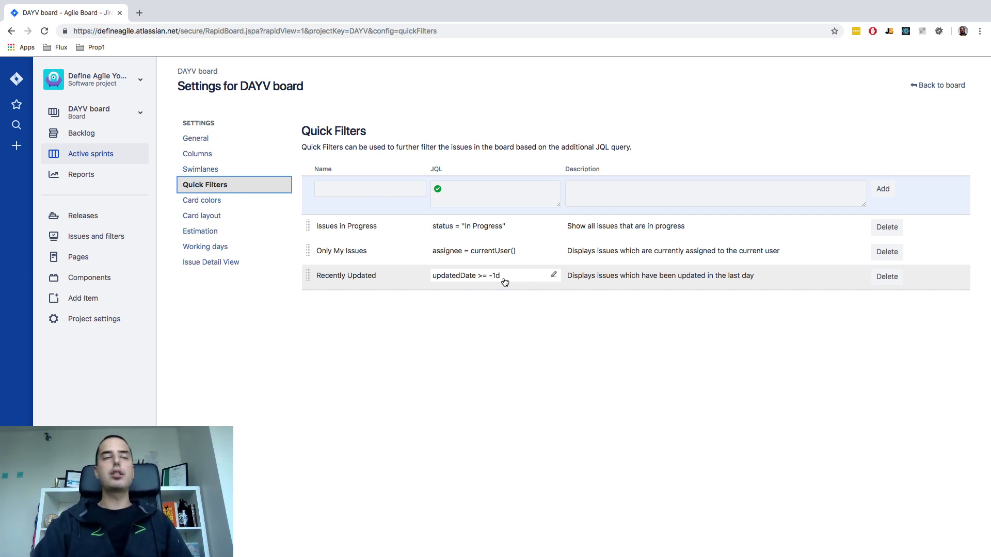
Enter 'Stale Issues' as the new quick filter's name, fixing a typo.
left_click(358, 190)
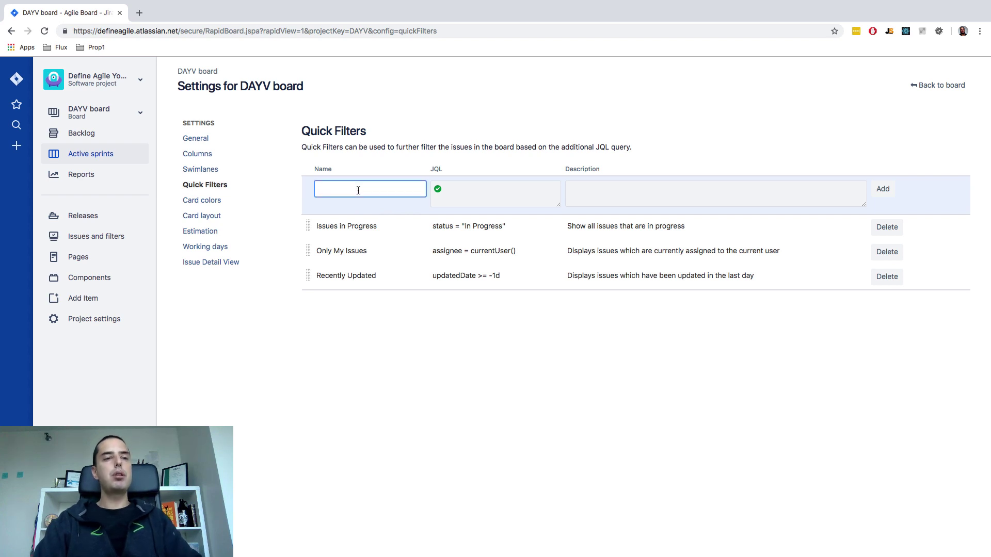
type("STale")
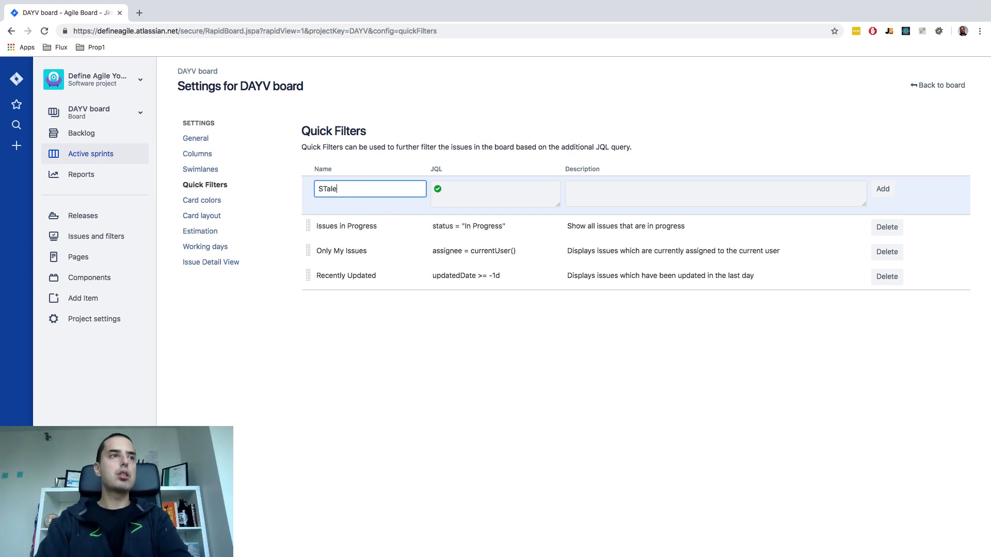
key("BackSpace")
key("BackSpace")
type("tale Issues")
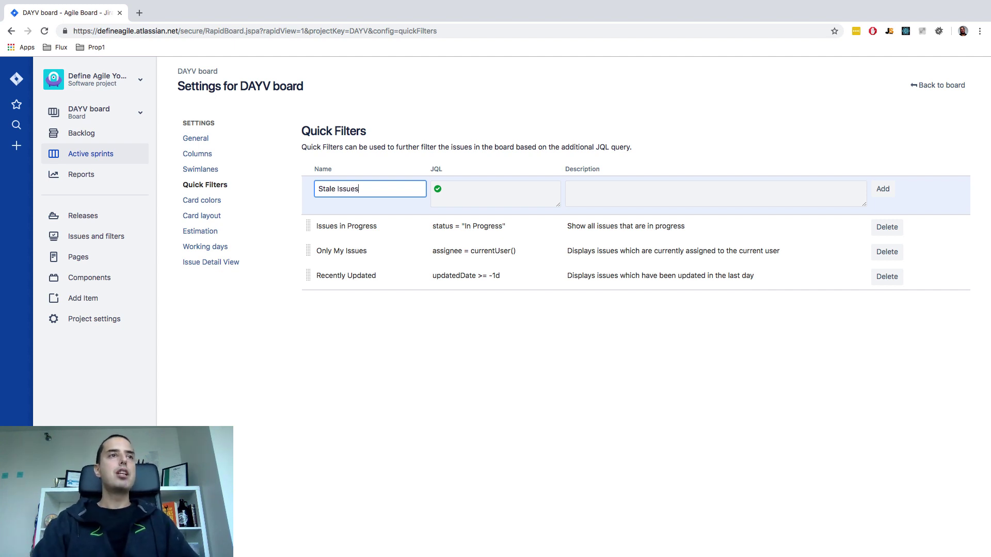
left_click(473, 191)
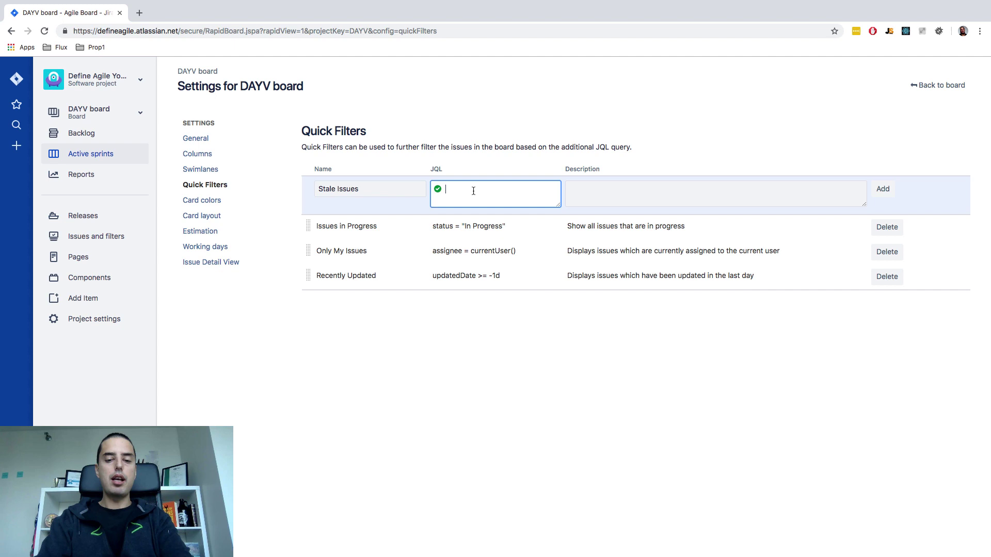
Enter the JQL status != "Done" for the Stale Issues filter.
type("status")
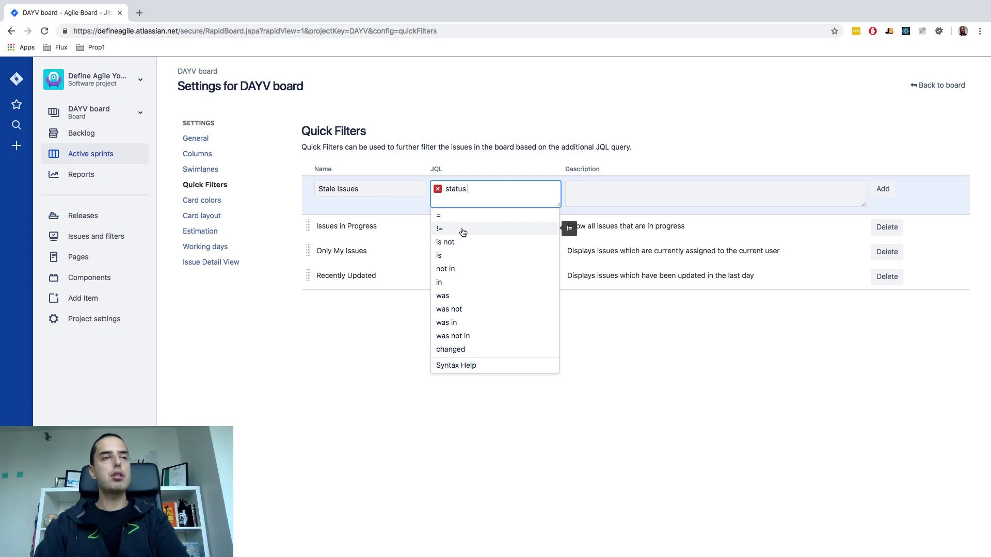
left_click(463, 231)
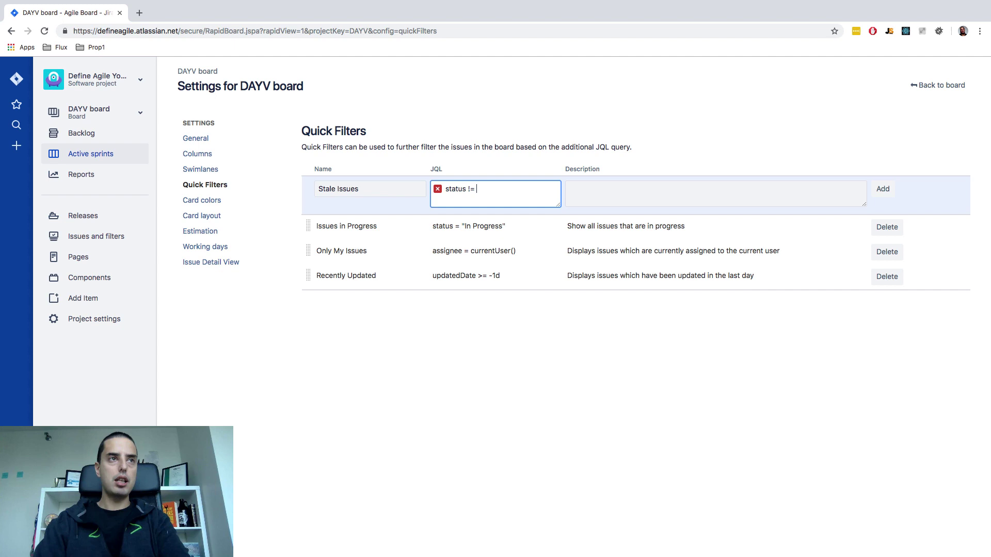
type("\"Done\"")
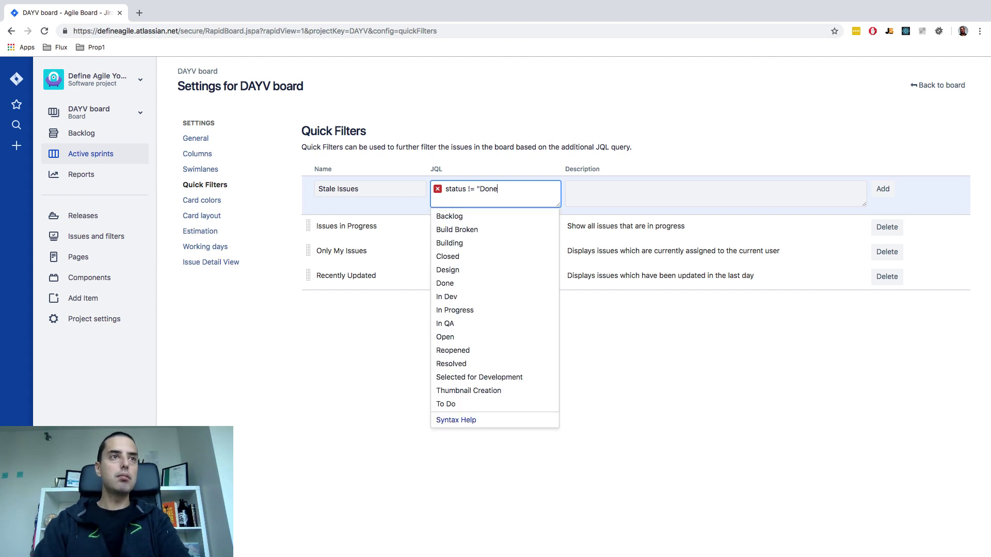
left_click(642, 348)
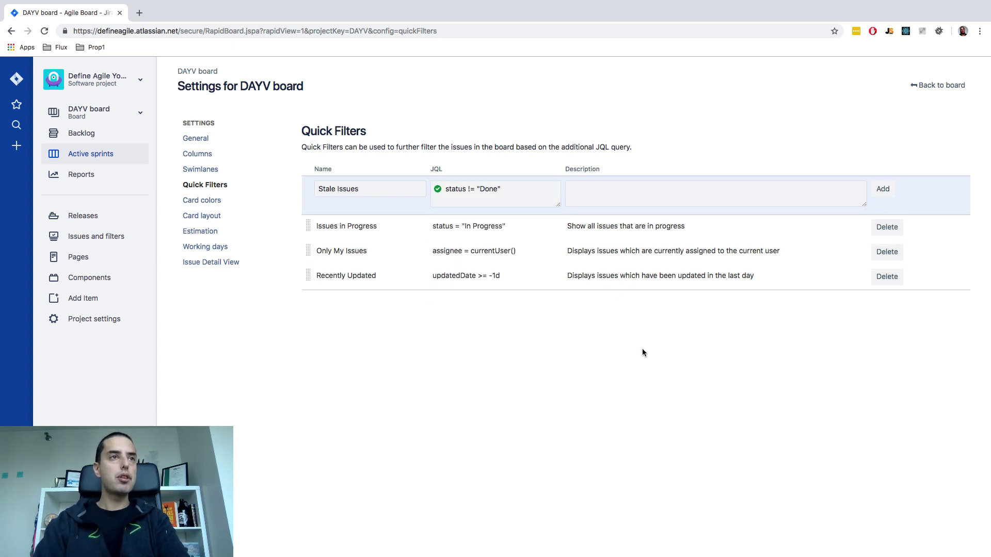
left_click(510, 189)
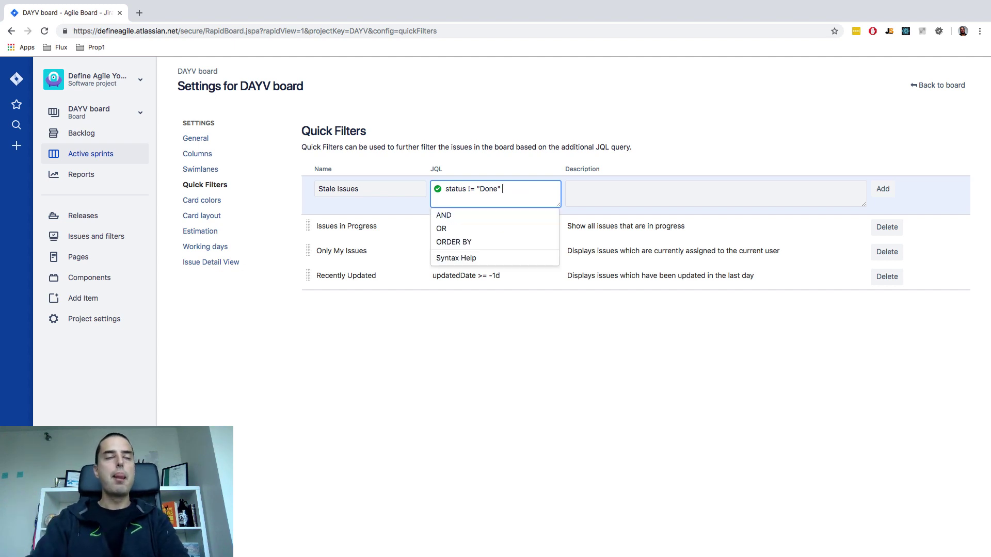
Append AND updatedDate <= -7d to the Stale Issues query, using autocomplete for updatedDate.
type("AND")
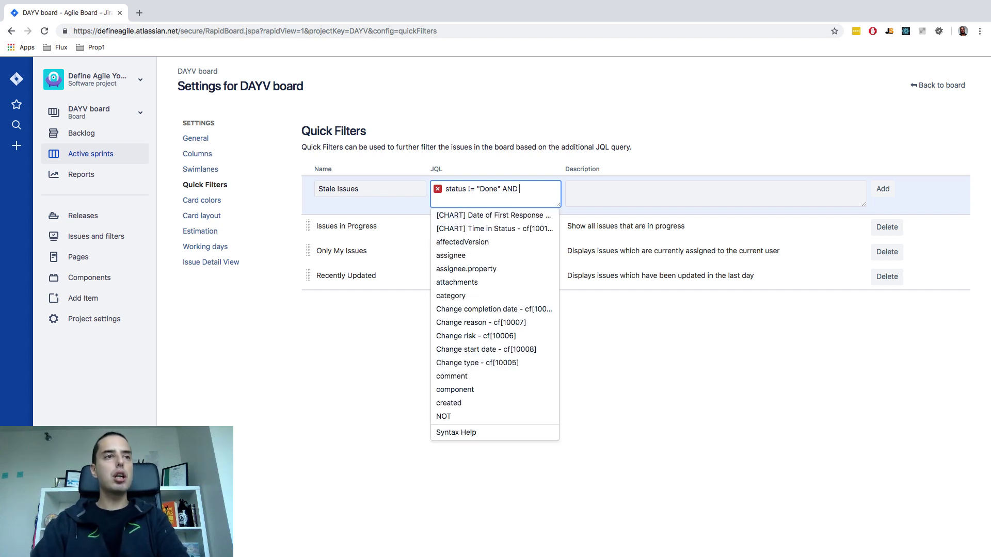
type("upd")
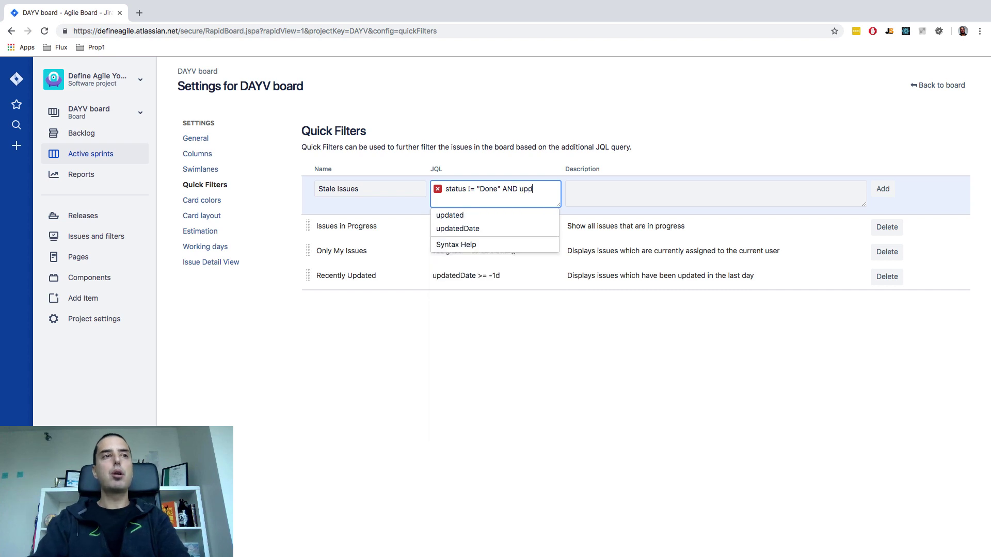
left_click(486, 230)
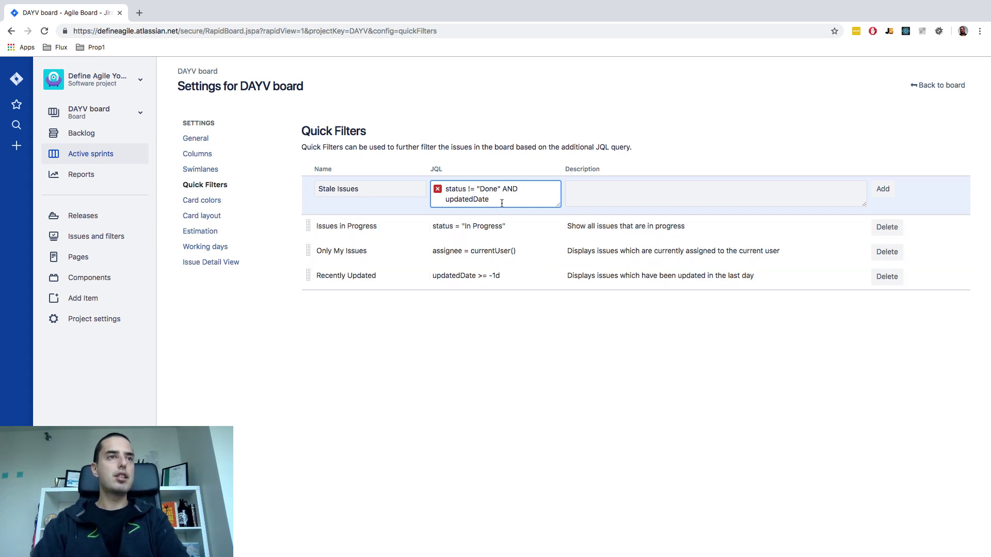
type("<")
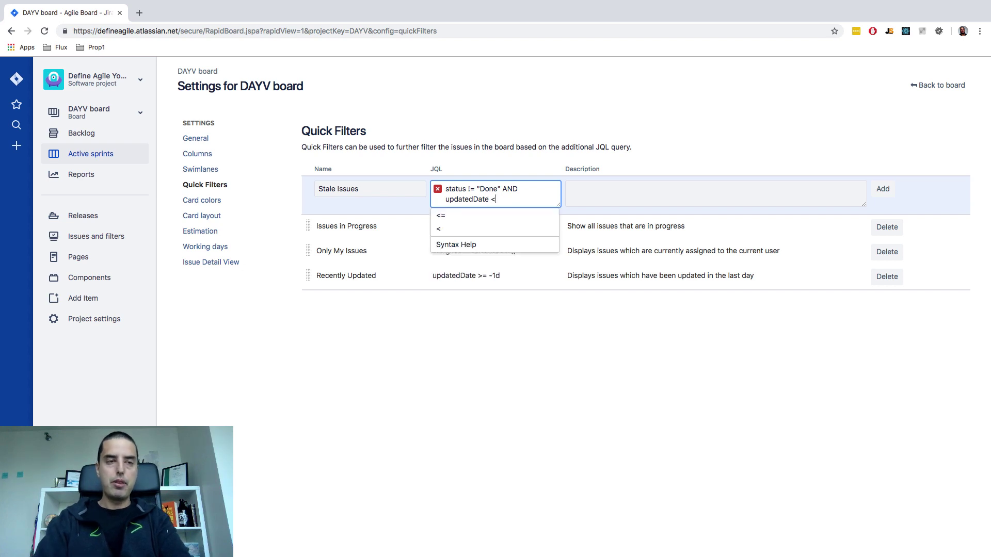
type("= -7d")
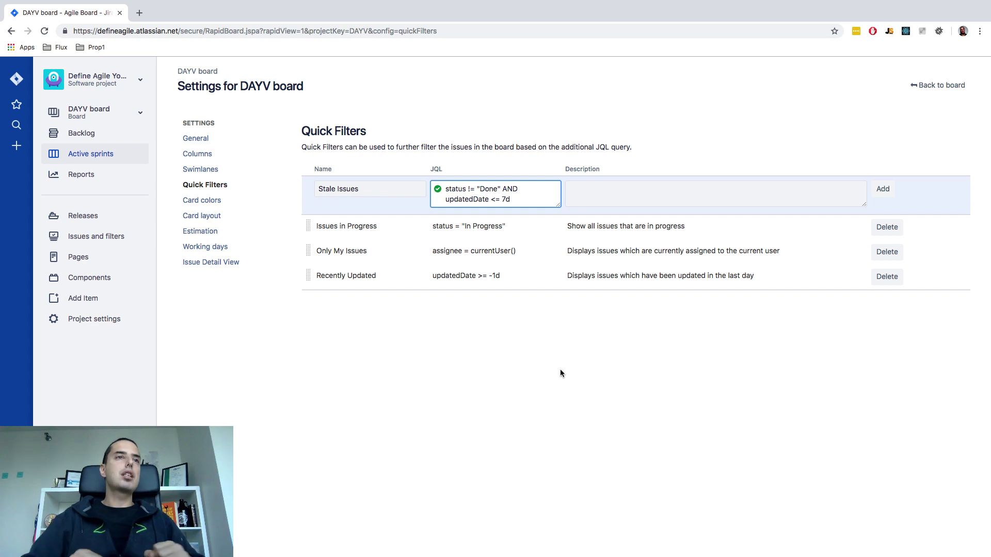
Add the description 'Show all issues that are not done and was not updated for 7 days' and save.
left_click(611, 192)
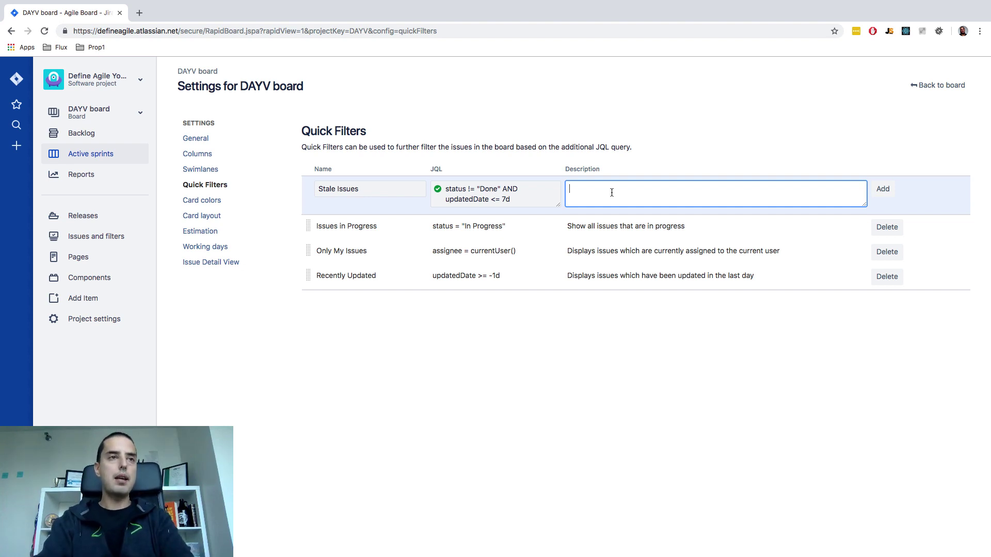
type("Show all issues")
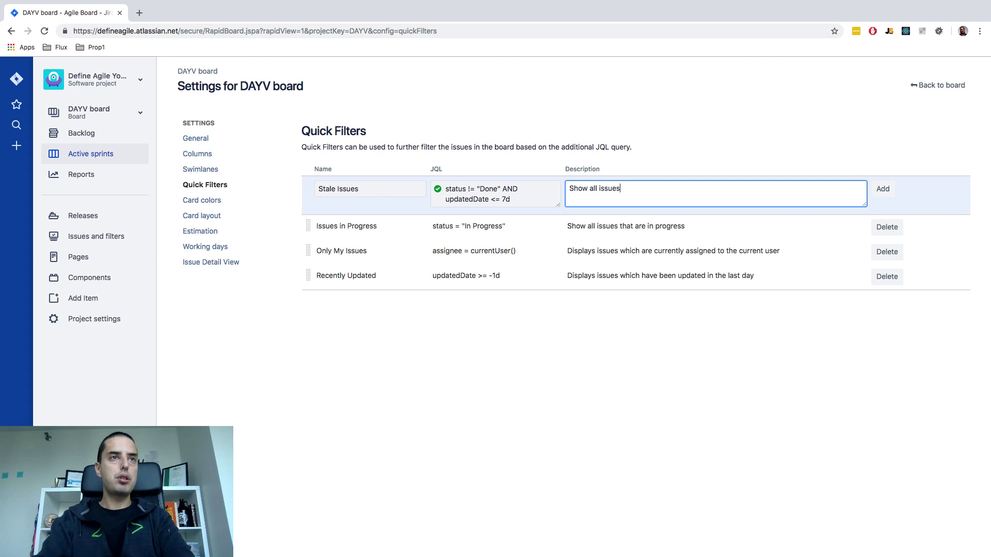
type(" that are not d")
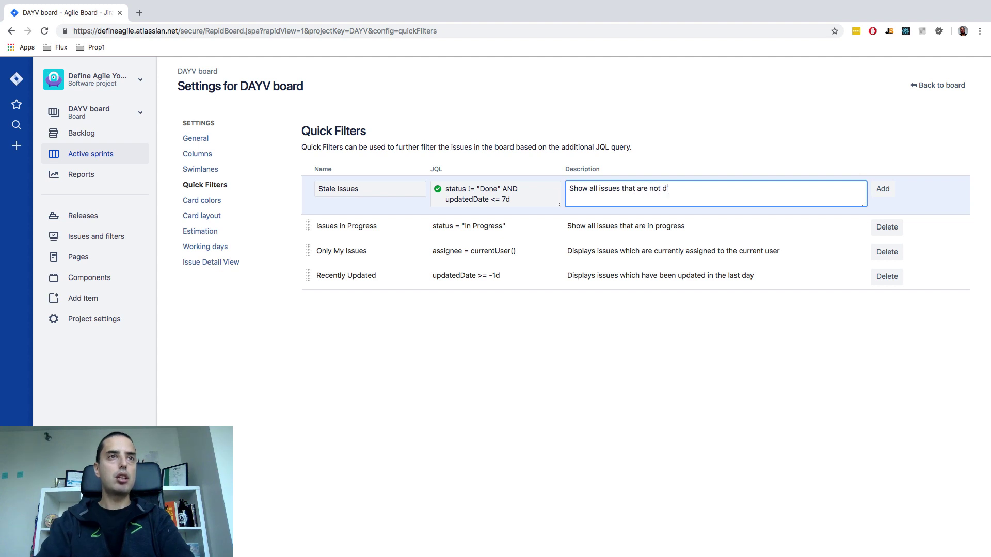
type("one and was n")
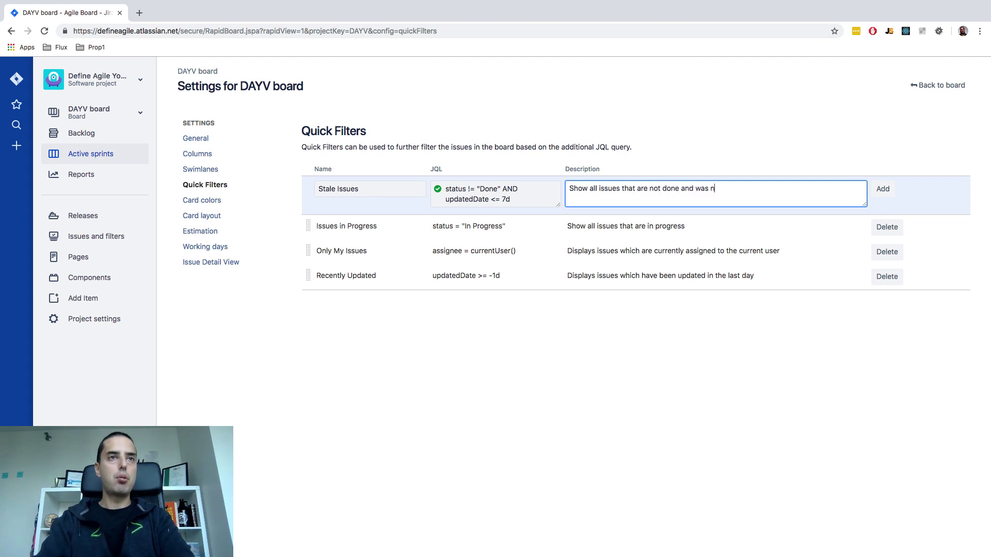
type("ot updated for ")
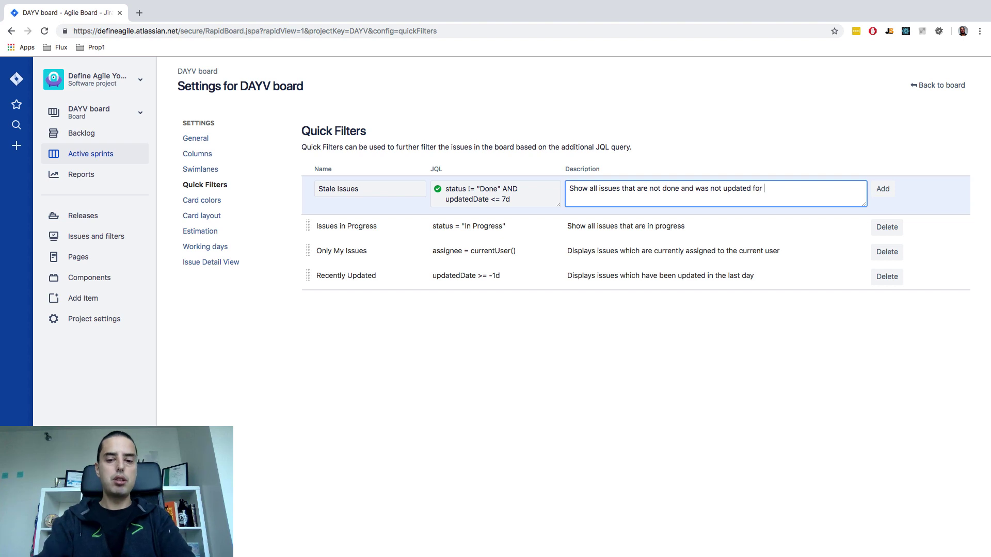
type("7 days")
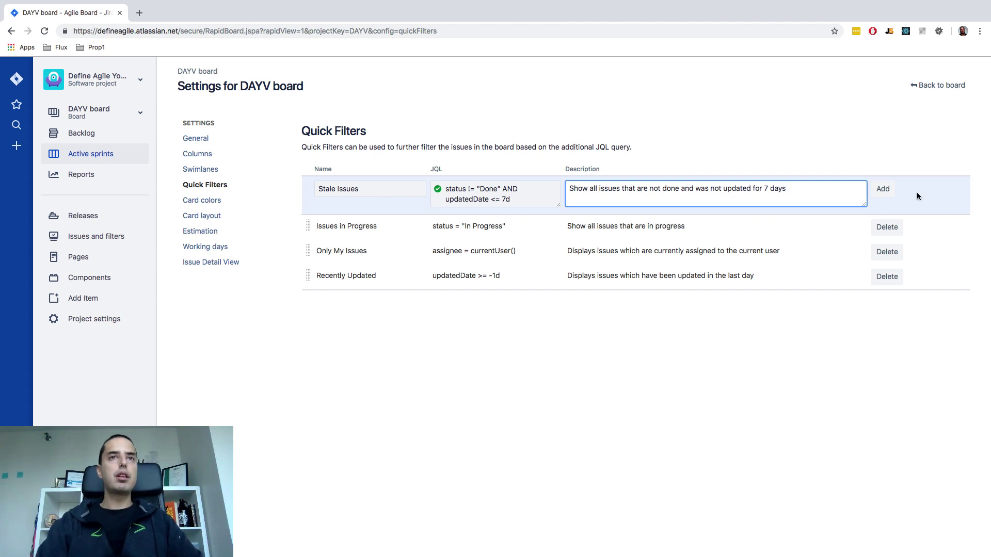
left_click(883, 189)
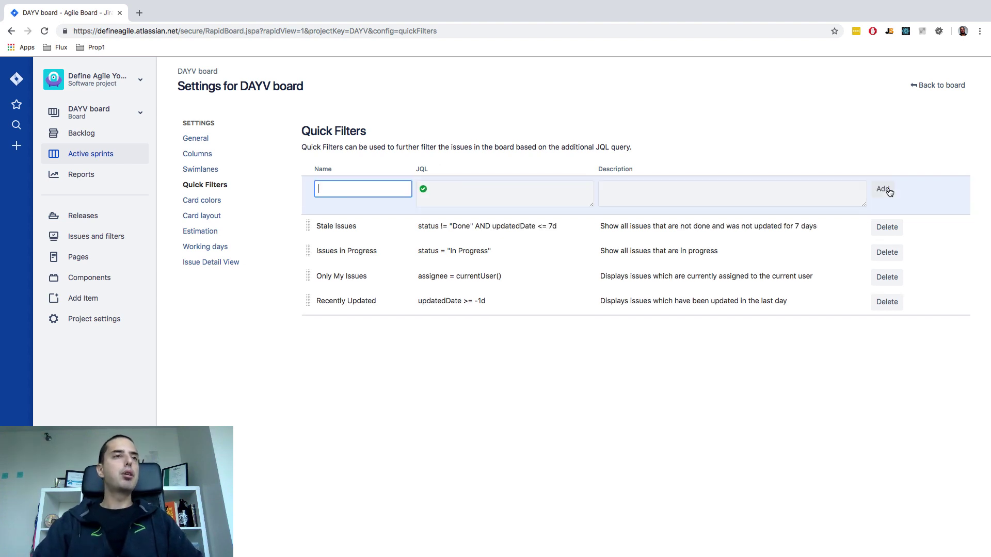
Go back to the DAYV sprint board via the recent projects list and view its quick filters.
left_click(138, 80)
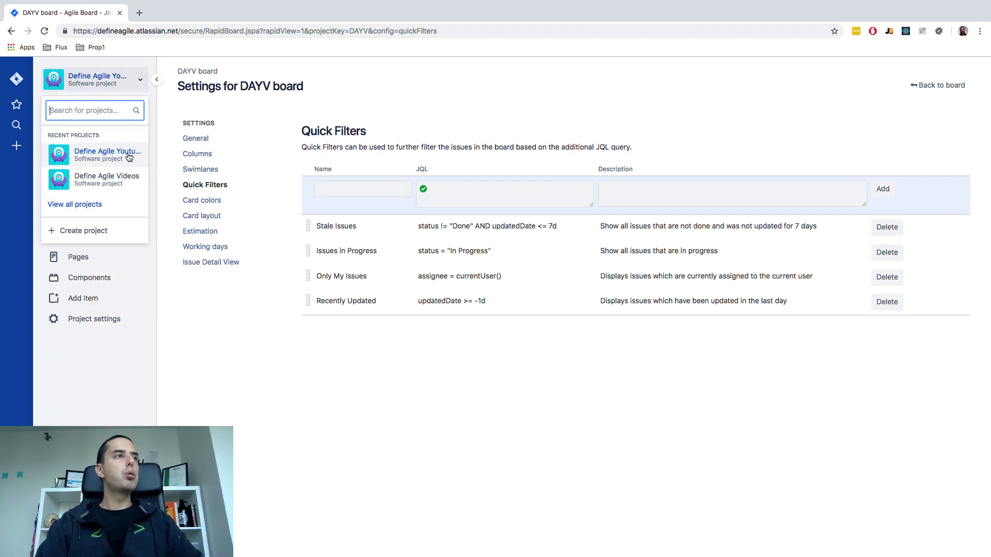
left_click(107, 157)
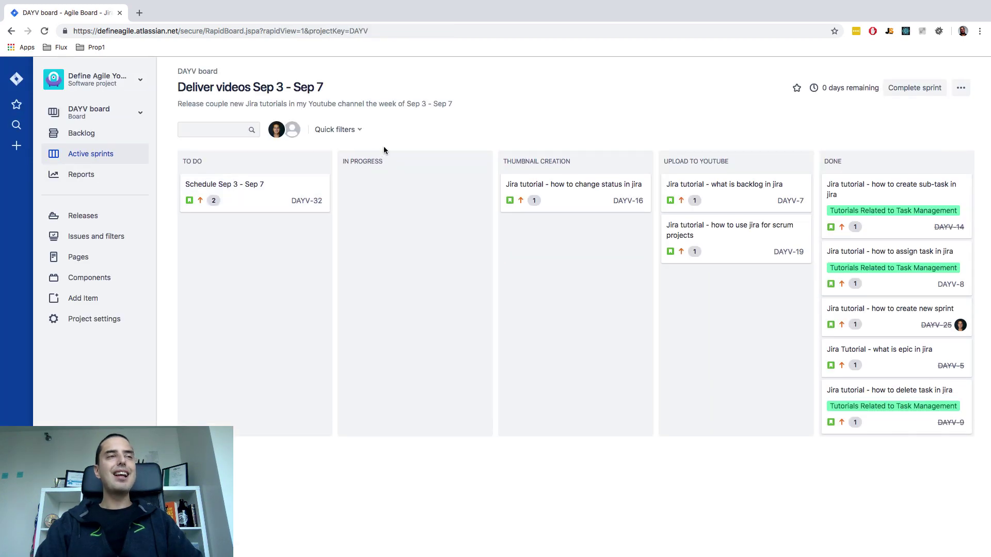
left_click(355, 133)
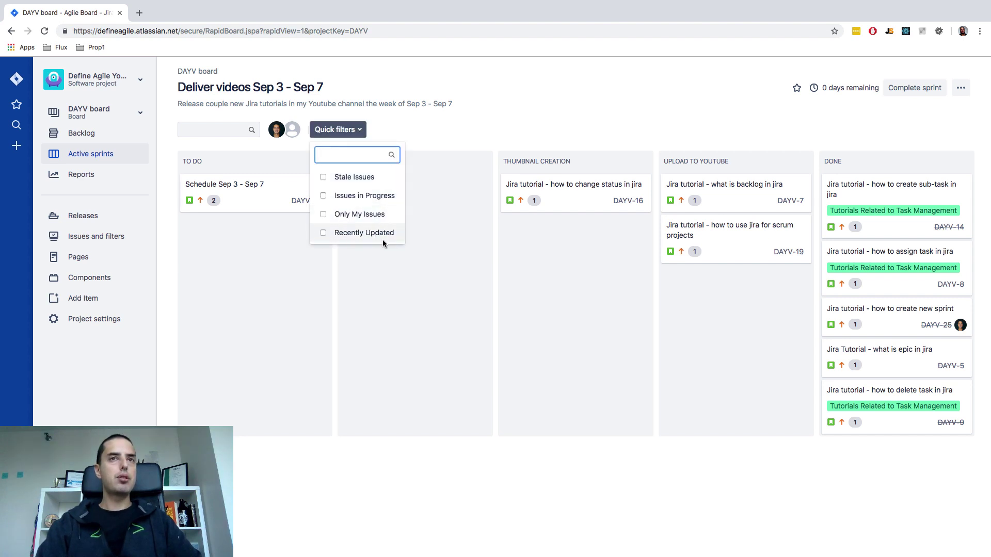
left_click(451, 224)
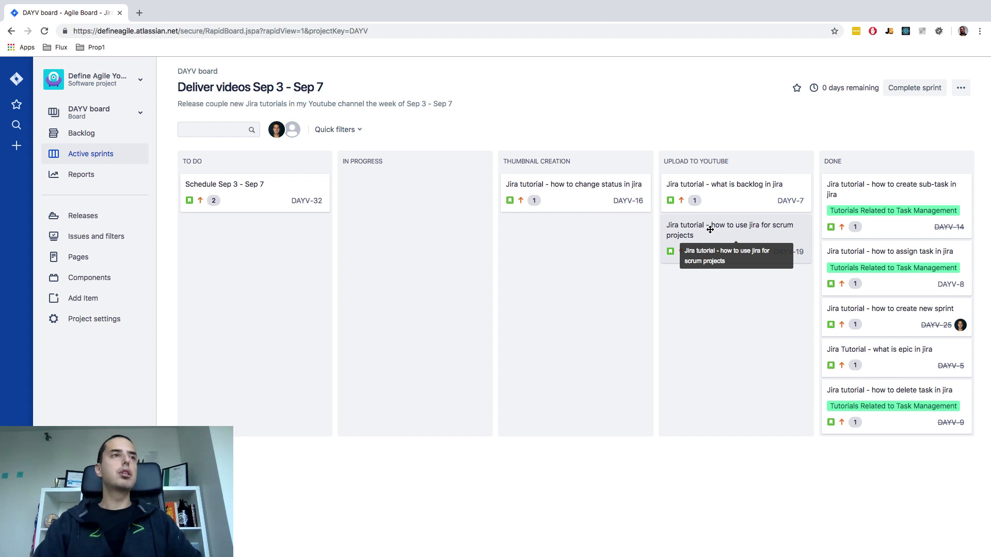
Apply the Stale Issues quick filter, leaving four cards and an empty Done column.
left_click(352, 132)
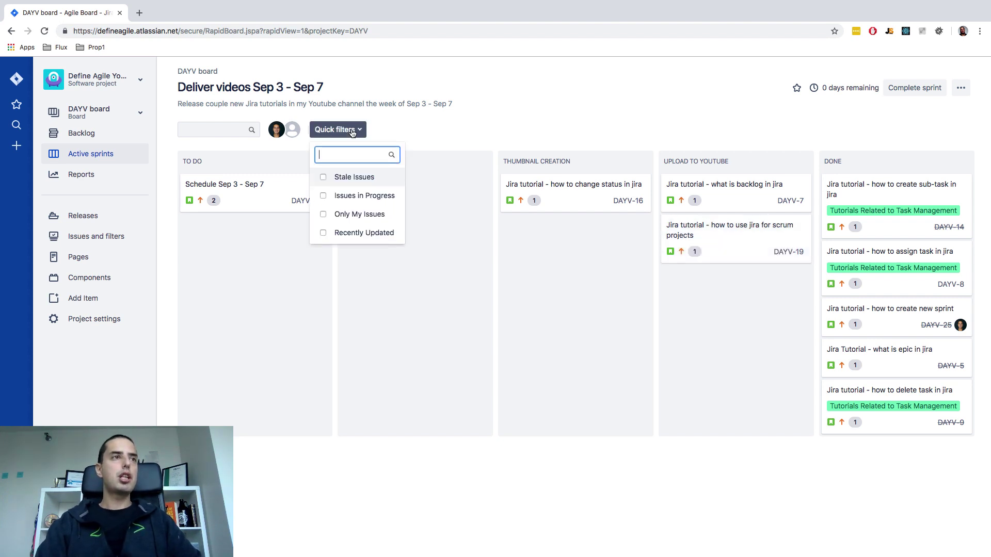
left_click(323, 178)
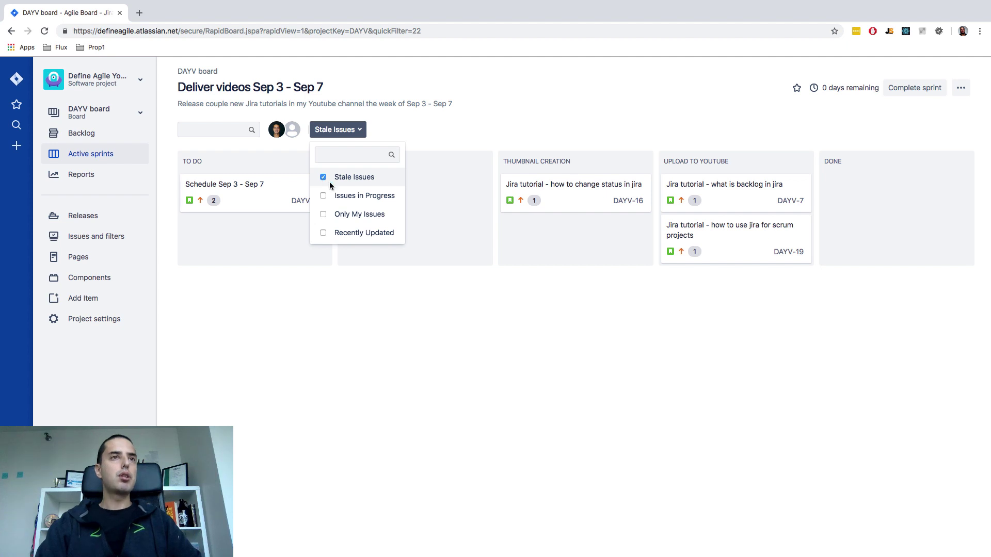
left_click(323, 177)
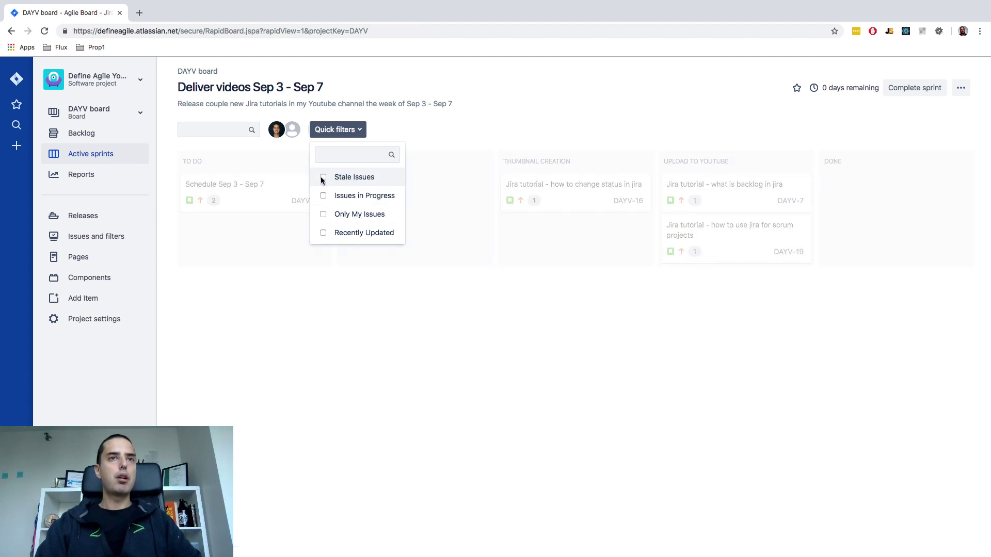
left_click(323, 178)
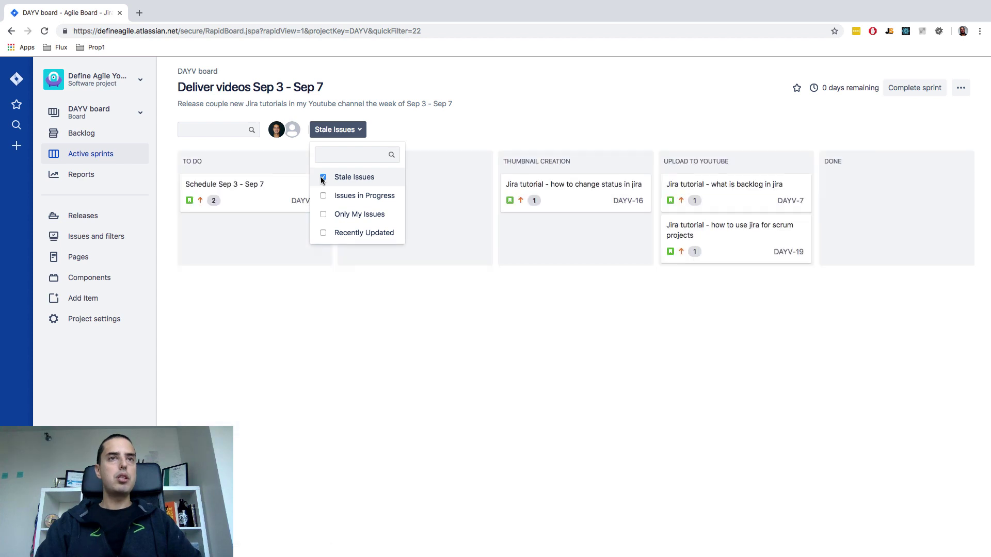
left_click(443, 240)
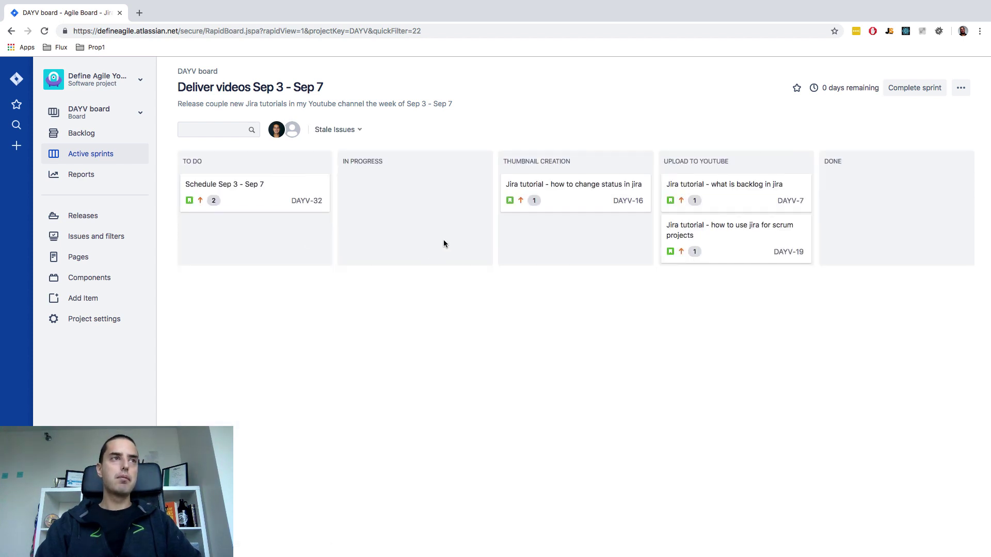
Insert '-' before 7d in the Stale Issues JQL, update it, and reopen the sprint board.
left_click(961, 88)
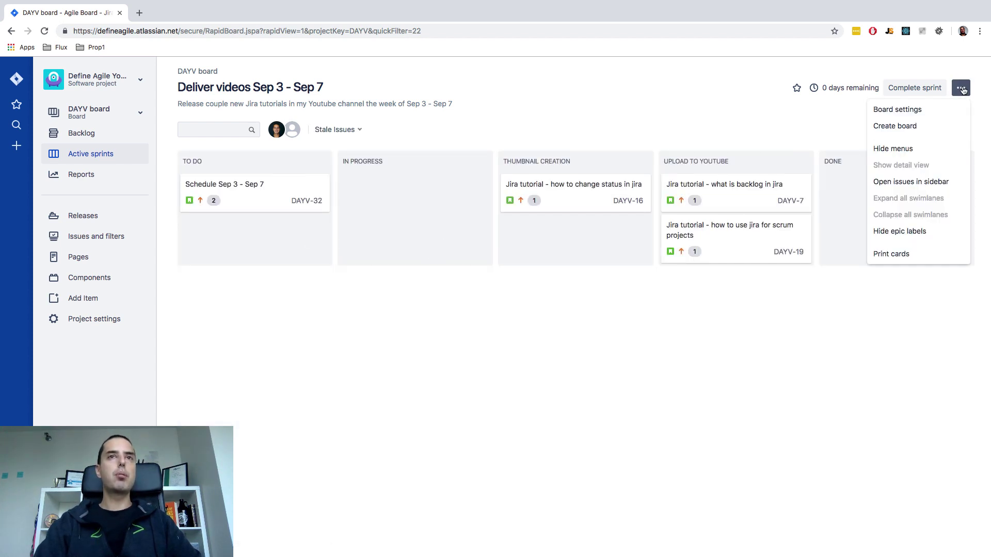
left_click(905, 111)
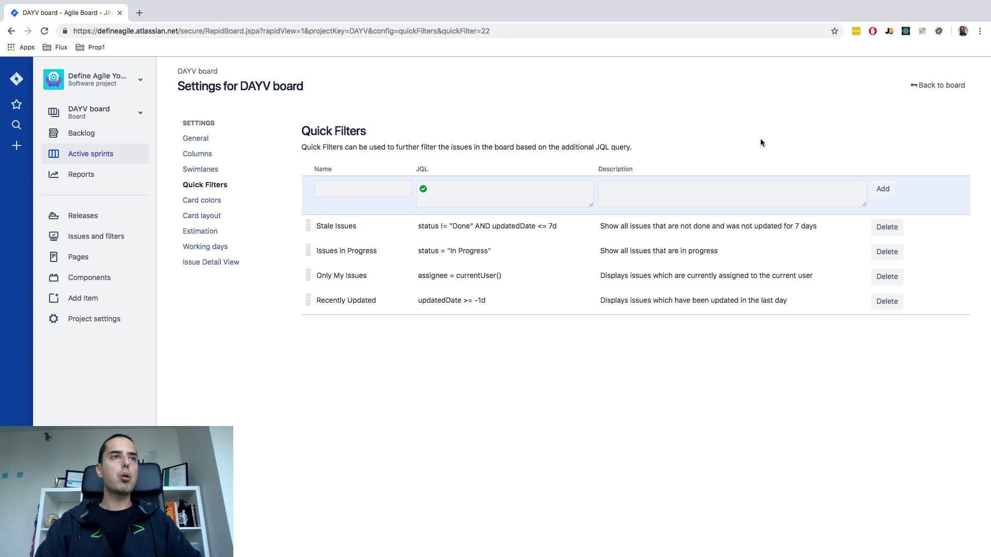
left_click(546, 228)
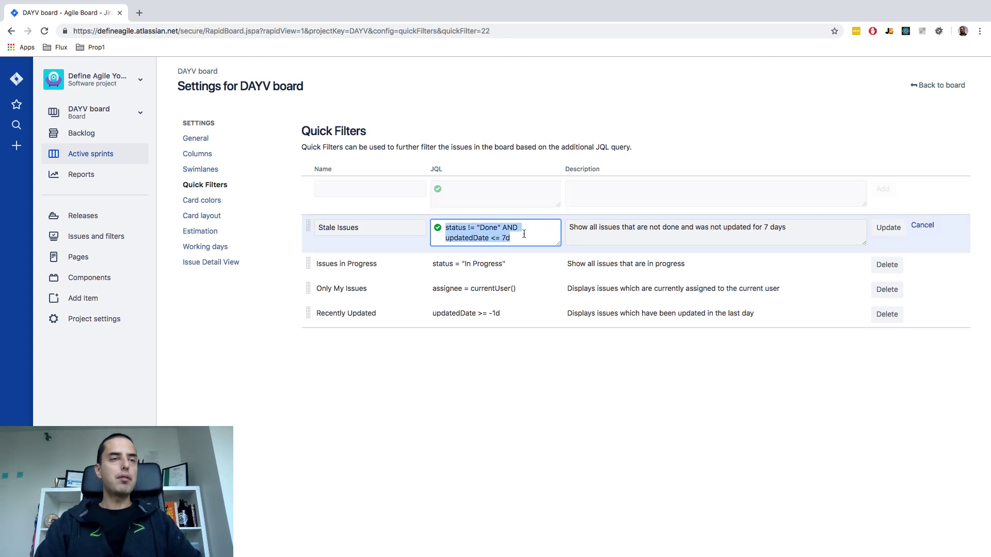
left_click(502, 236)
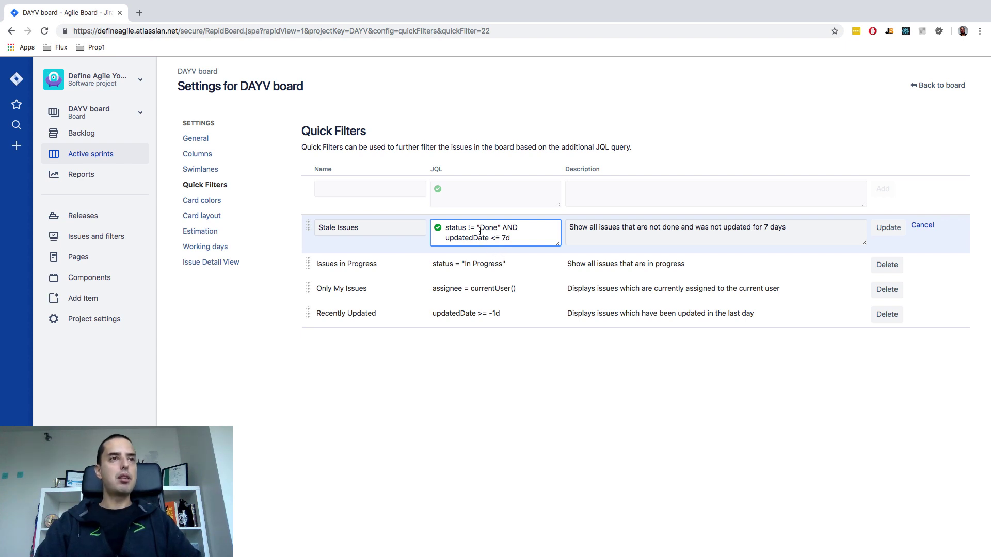
type("-")
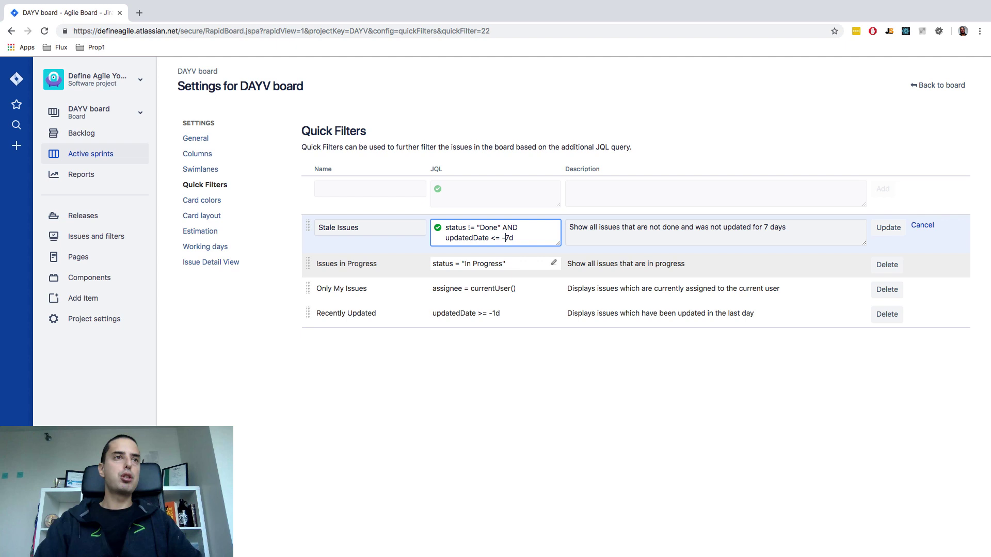
left_click(888, 228)
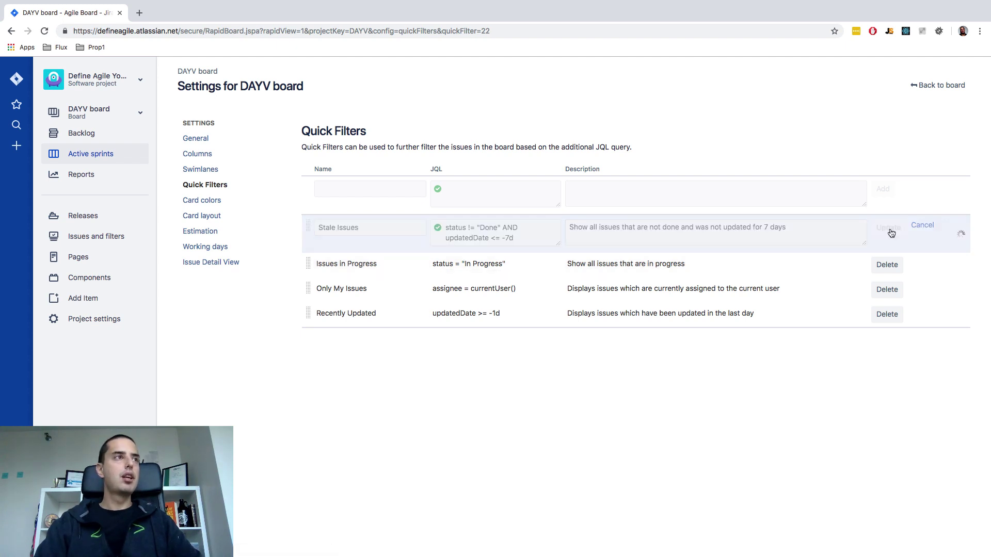
left_click(114, 79)
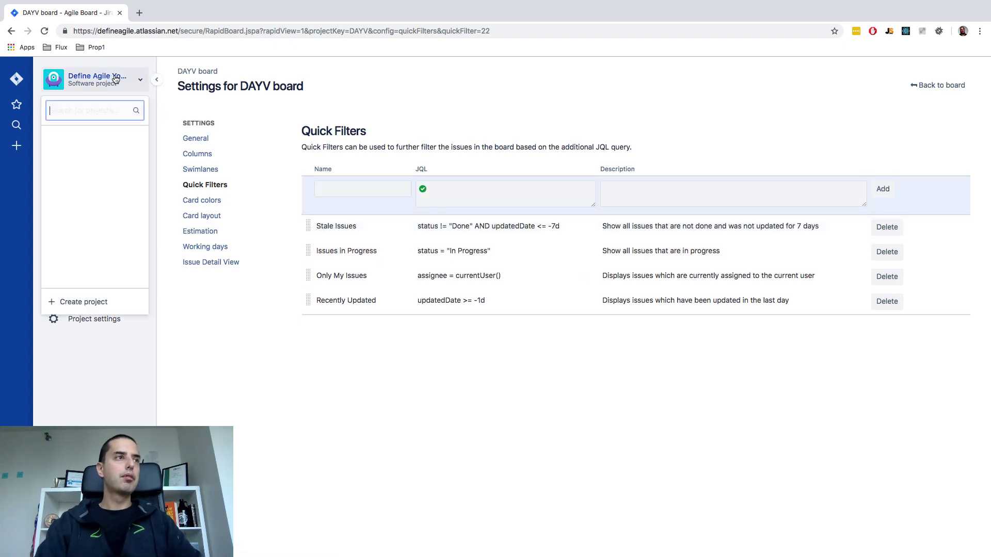
left_click(101, 154)
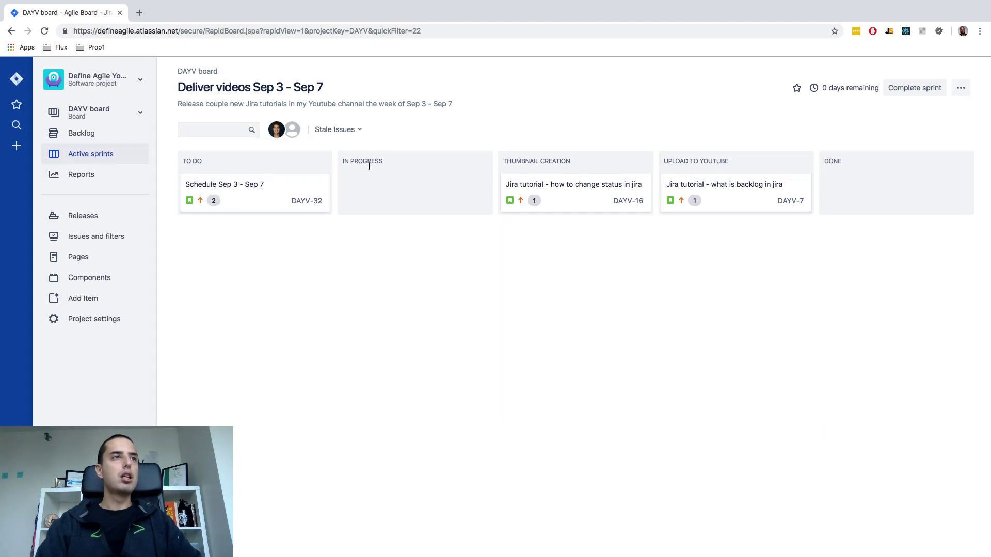
left_click(359, 132)
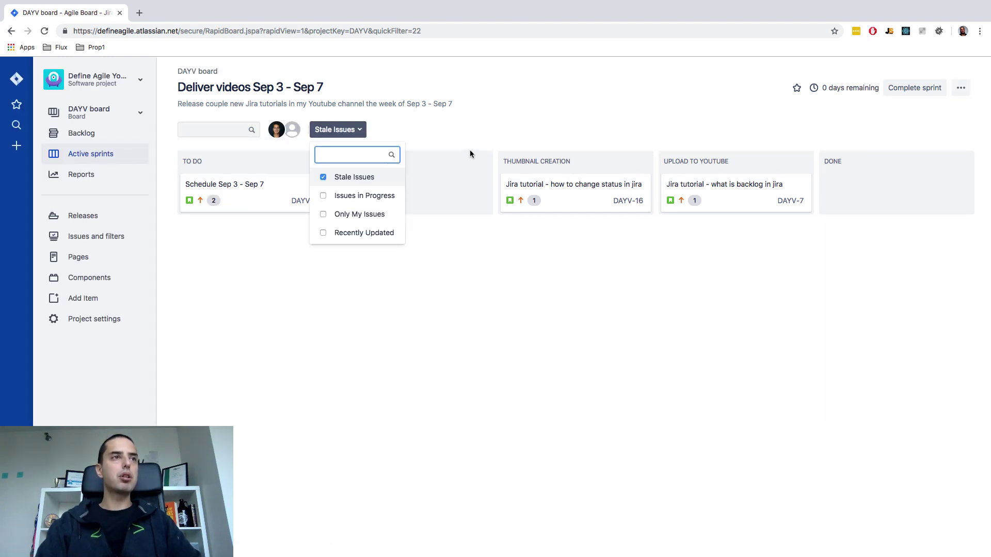
left_click(417, 133)
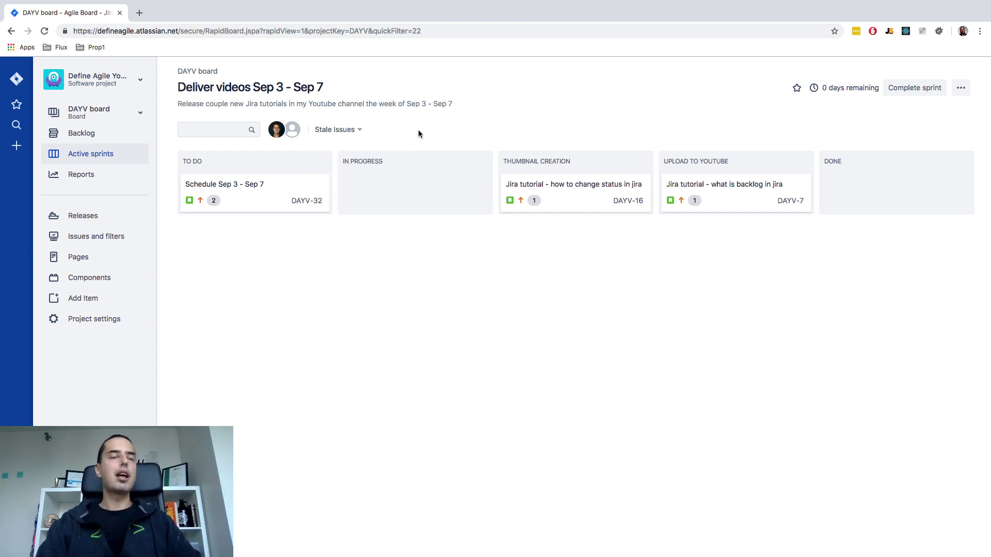
left_click(338, 130)
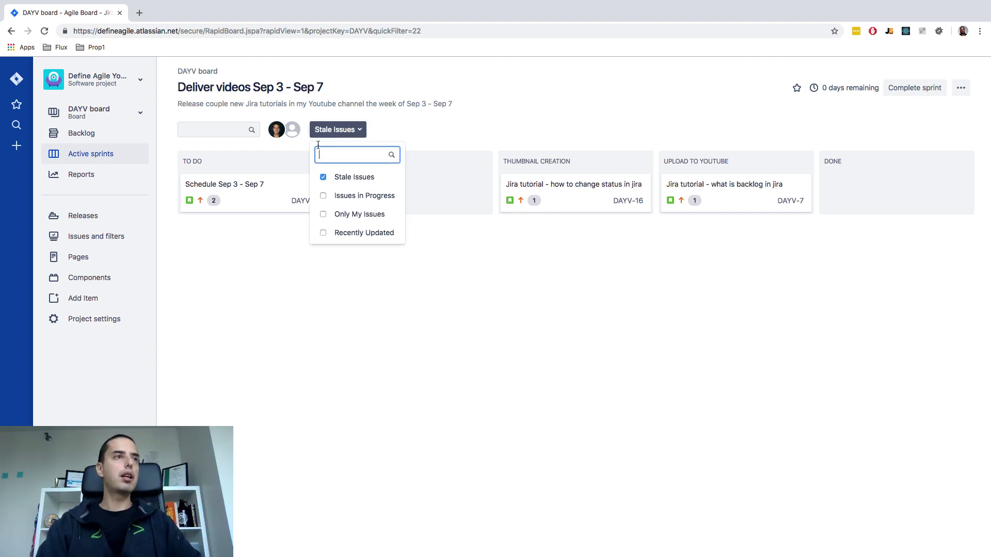
left_click(323, 178)
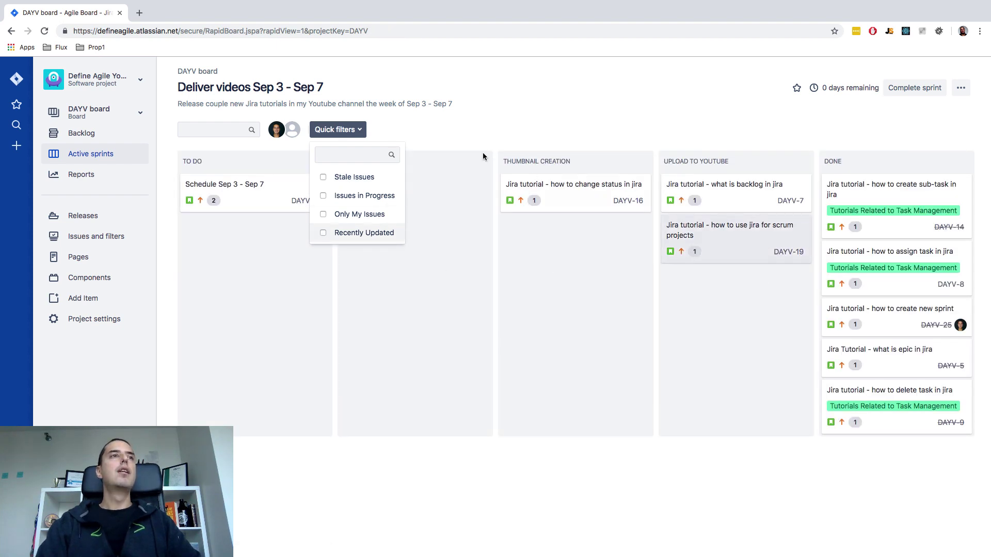
left_click(324, 178)
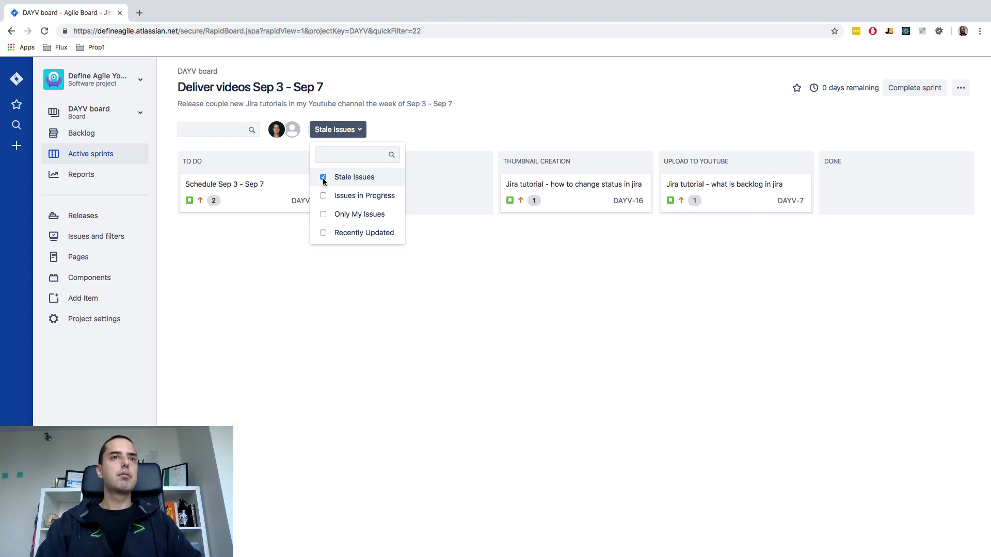
left_click(515, 290)
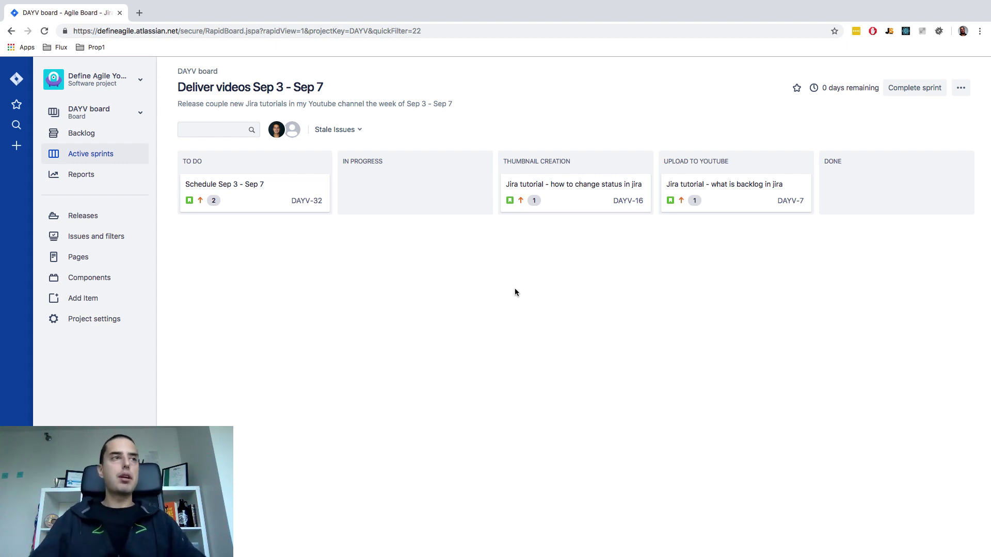
Try adding a startOf date function to the Stale Issues JQL, then cancel the edit.
left_click(962, 90)
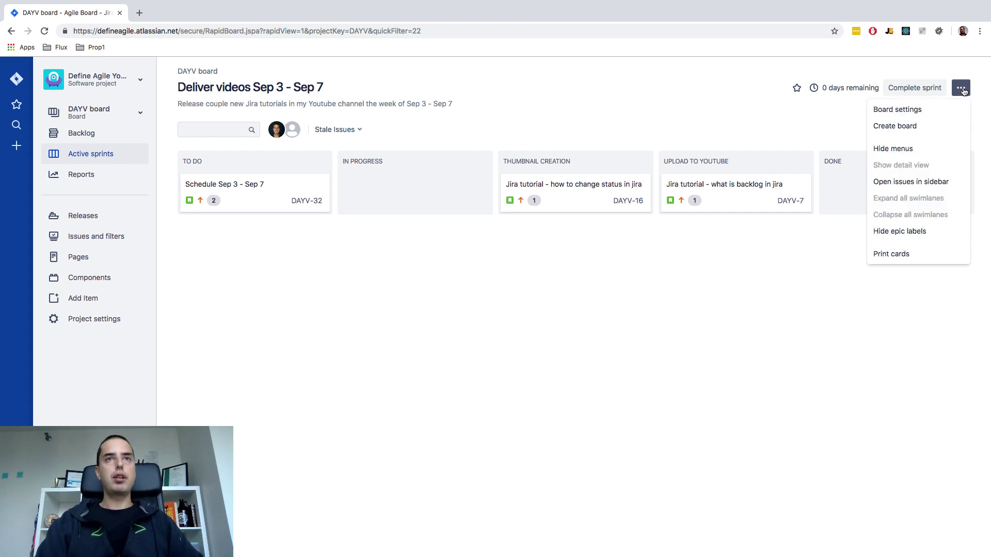
left_click(921, 114)
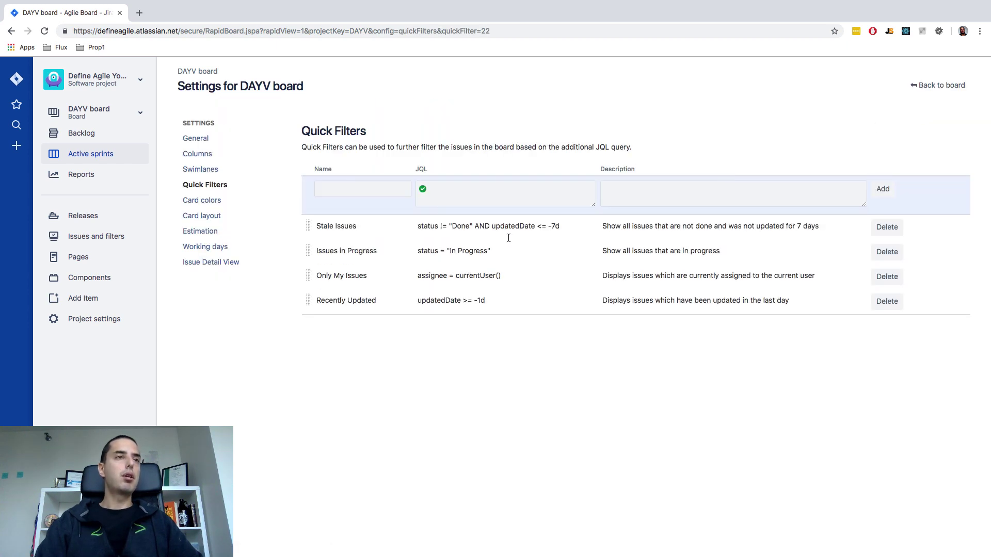
left_click(557, 228)
left_click(519, 236)
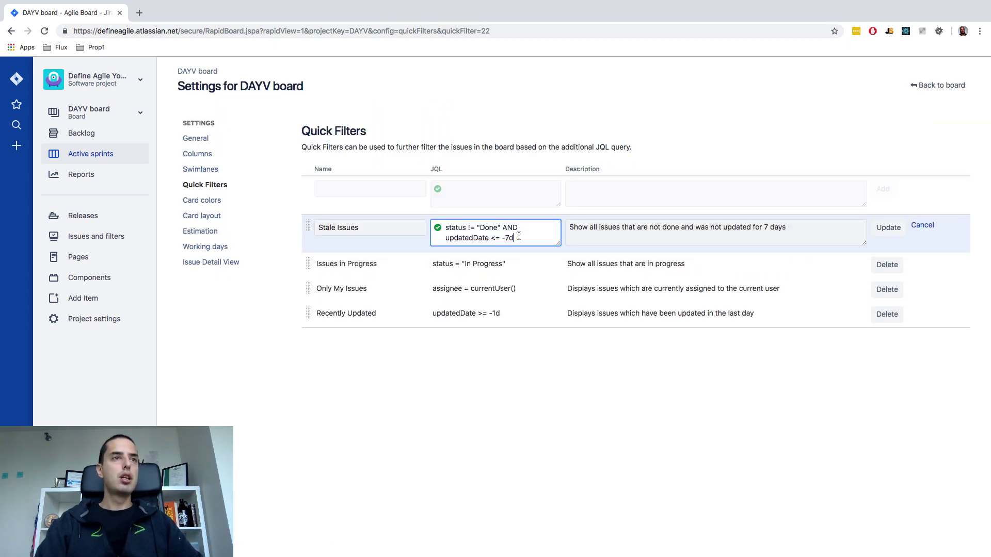
type("star")
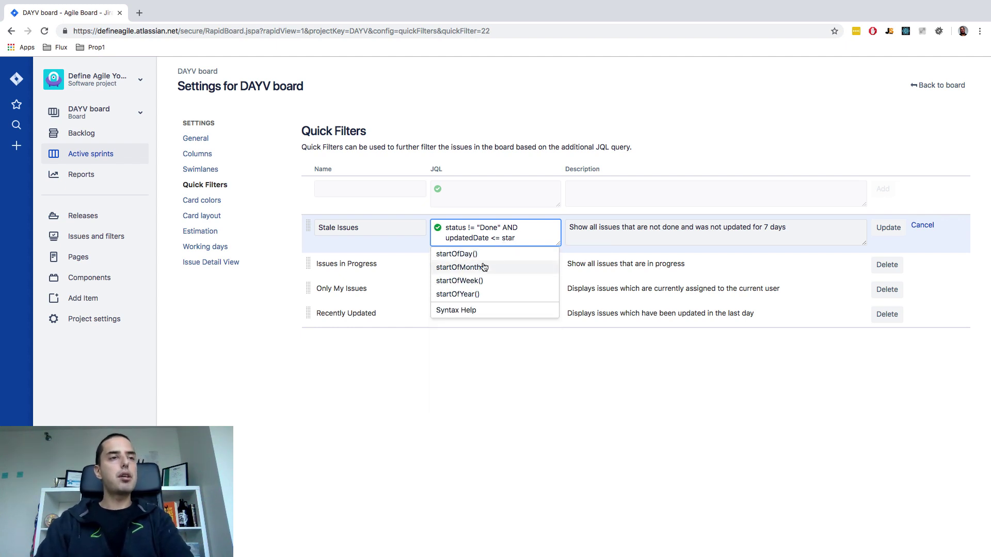
left_click(523, 239)
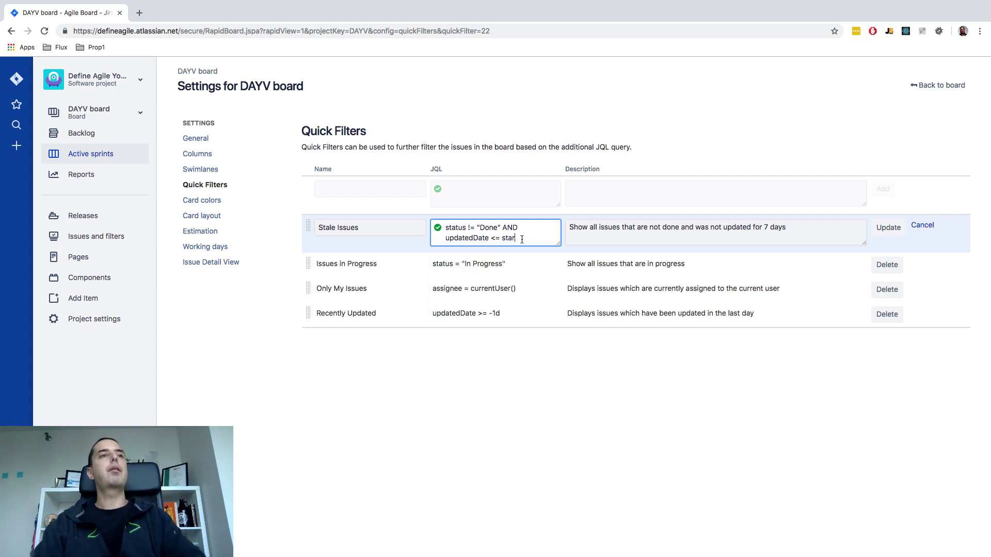
left_click(927, 227)
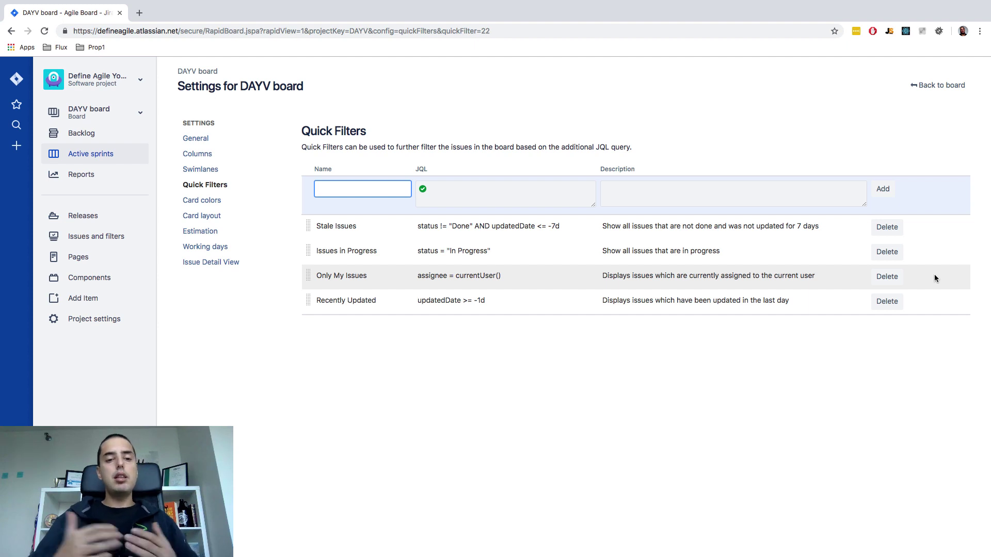